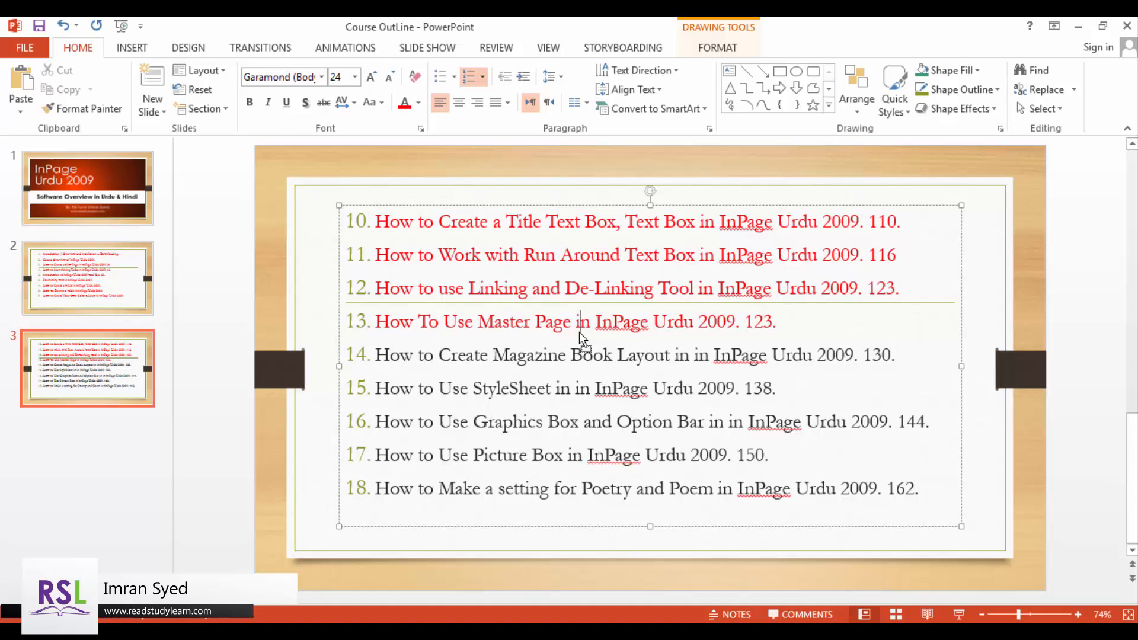
drag(477, 323, 569, 326)
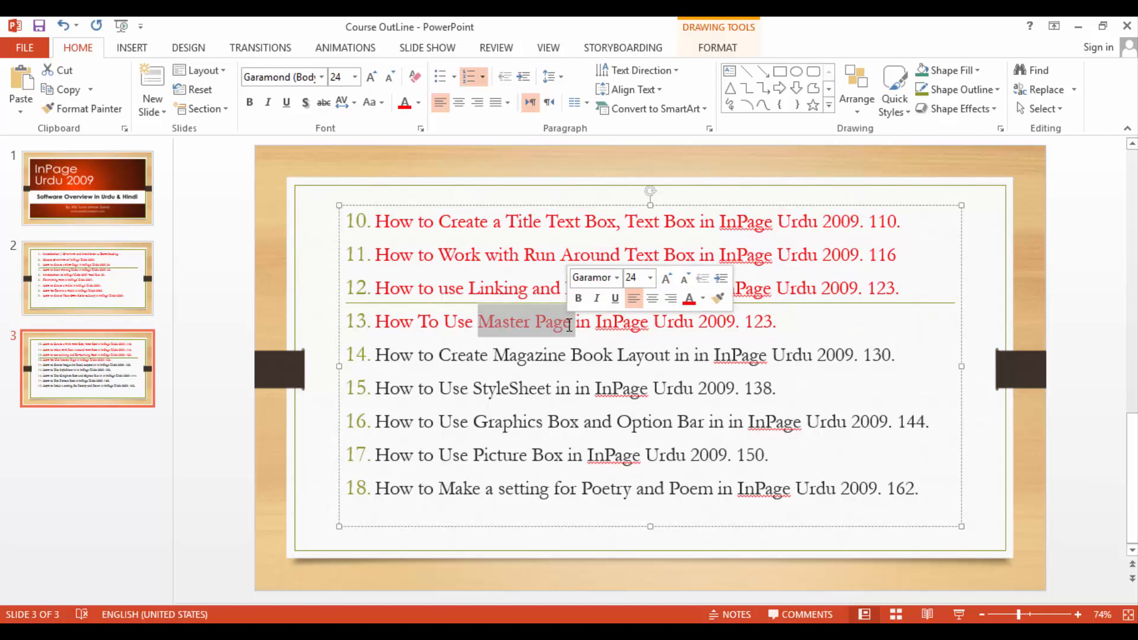
click(569, 326)
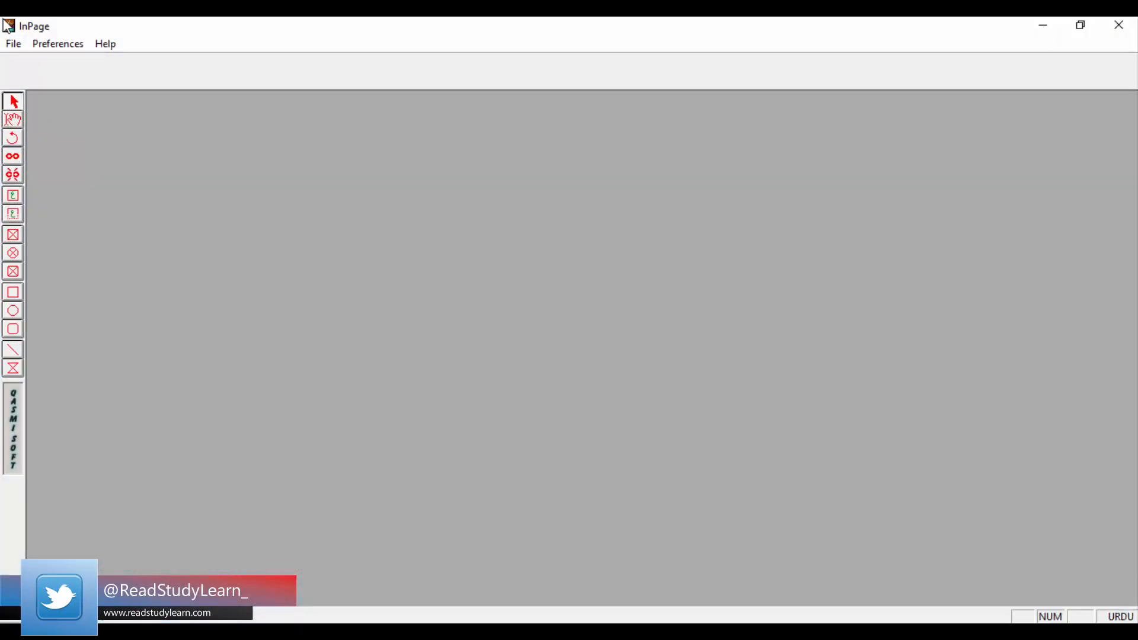
Create a one-page A4 portrait document in InPage with 12.7 mm margins, right-to-left direction and an automatic text box.
click(14, 44)
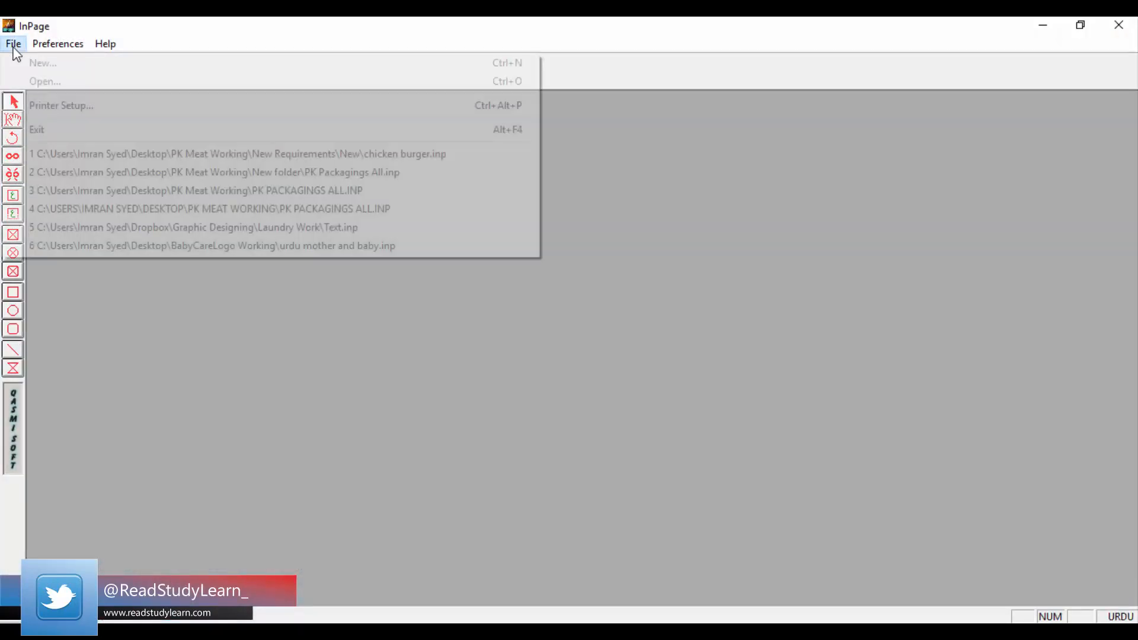
click(37, 63)
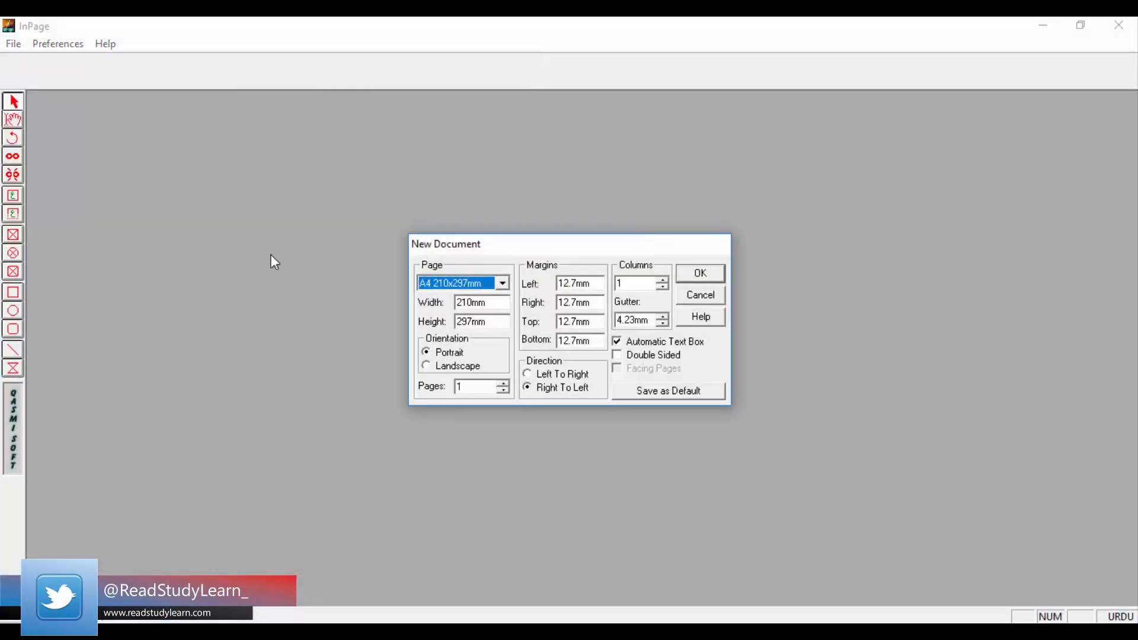
click(691, 275)
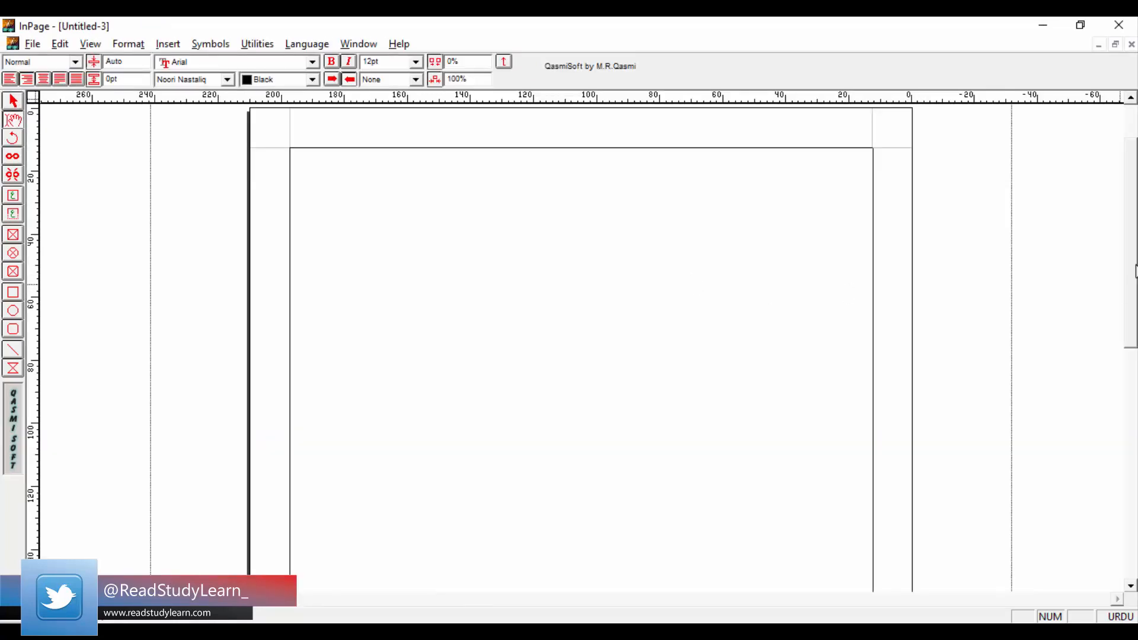
drag(1135, 279, 1130, 253)
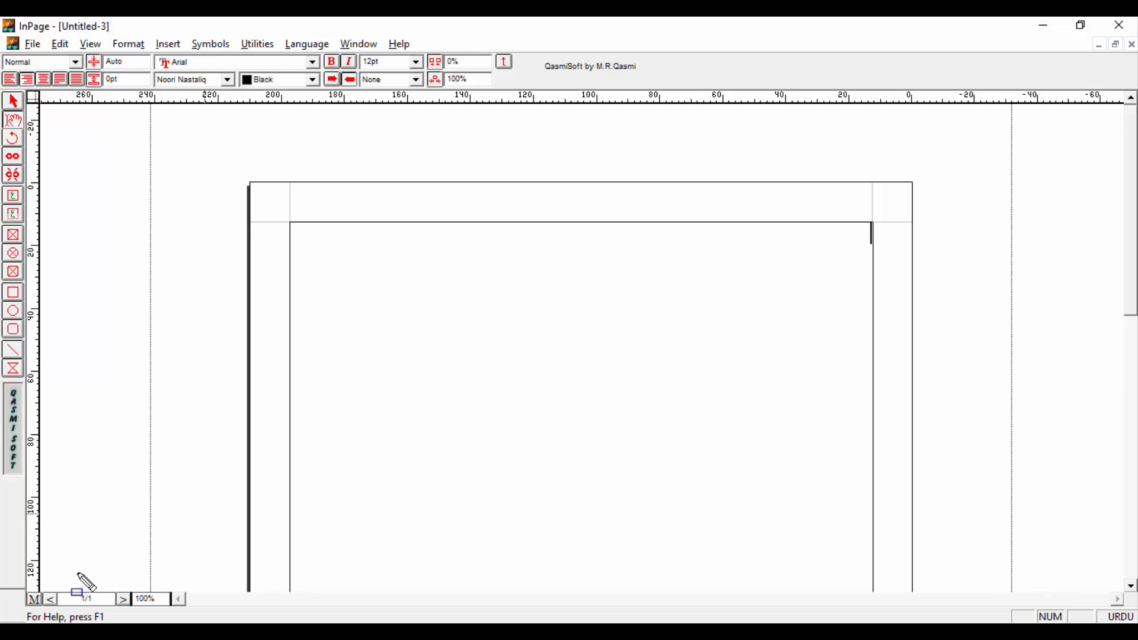
Fill the page's automatic text box with six short lines of Urdu sample text.
mouse_move(40, 585)
mouse_down()
mouse_move(56, 617)
mouse_move(136, 620)
mouse_up()
text(الالالال)
text(د)
key(Return)
text(اس)
key(Return)
text(دداس)
key(Return)
text(سد)
key(Return)
text(بتوعیکقوںہعزثچش)
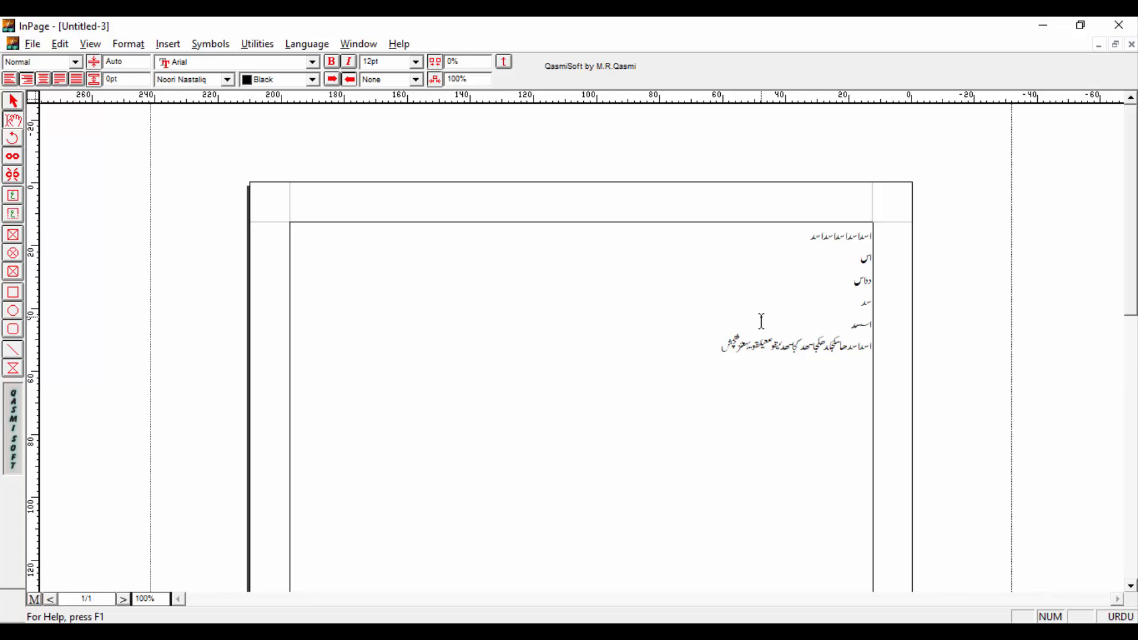
drag(728, 344, 955, 208)
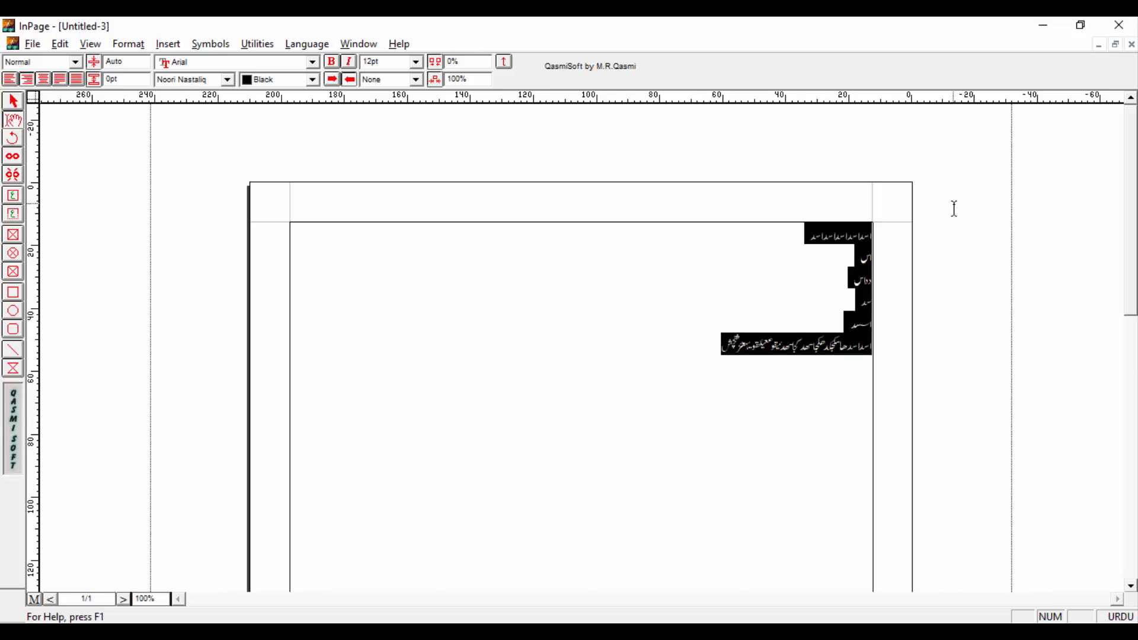
click(808, 409)
drag(708, 333, 923, 260)
click(708, 330)
drag(716, 345, 913, 208)
click(703, 354)
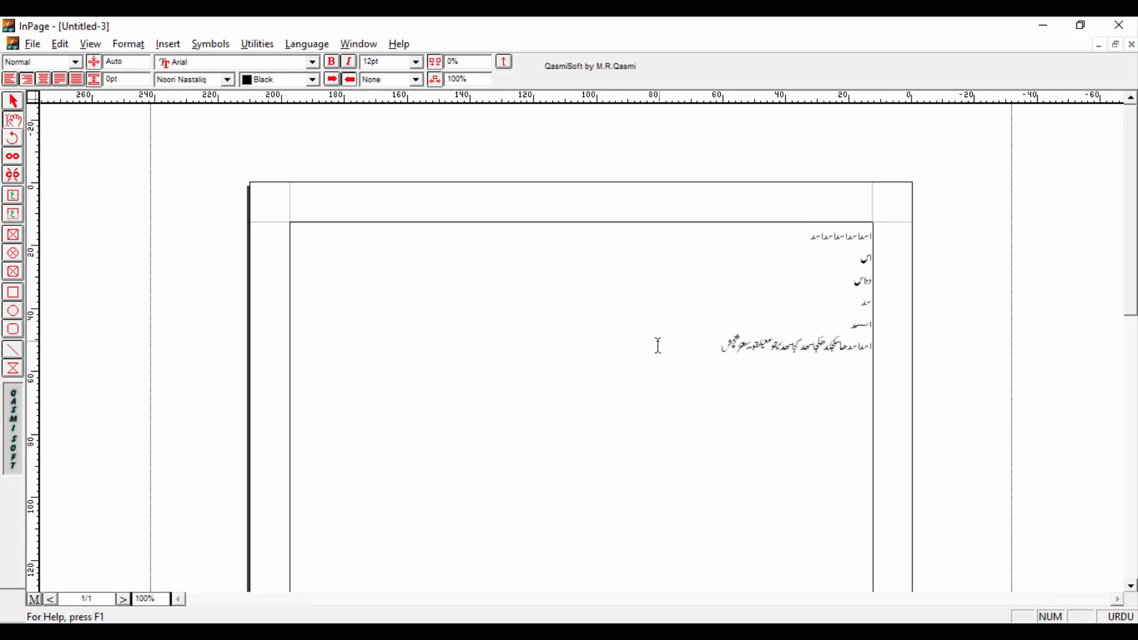
drag(736, 351, 974, 215)
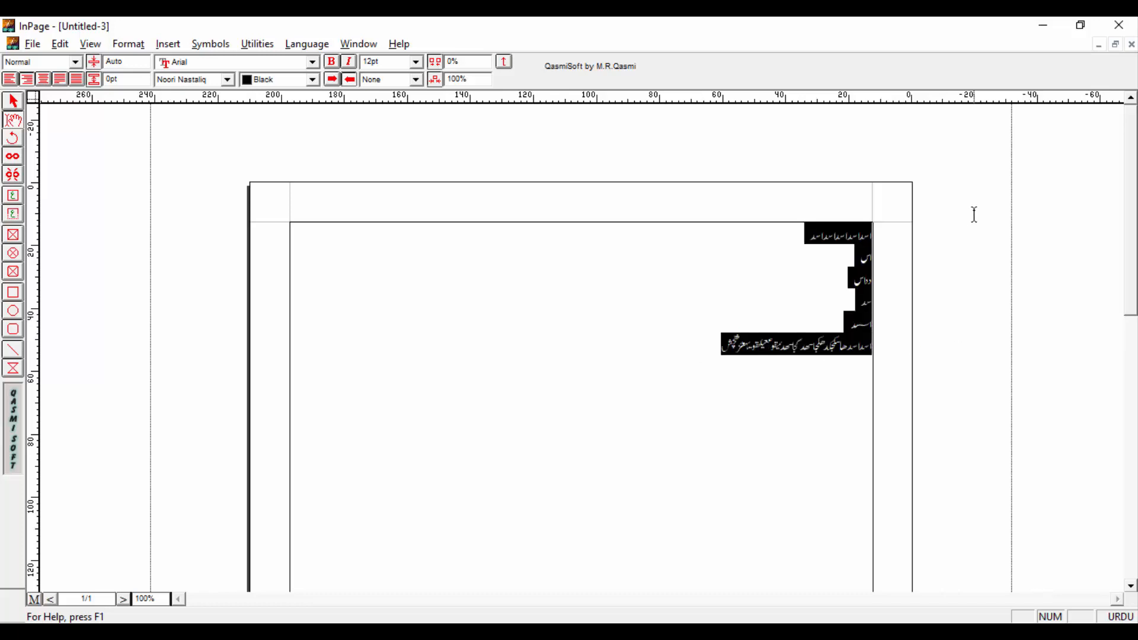
click(810, 333)
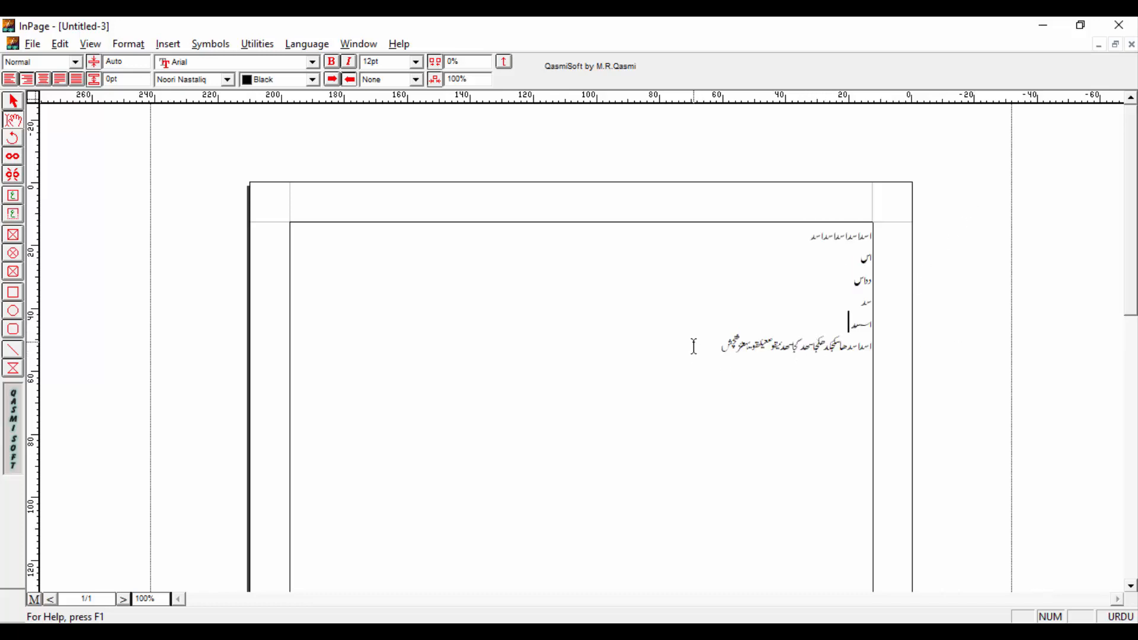
drag(694, 346, 930, 203)
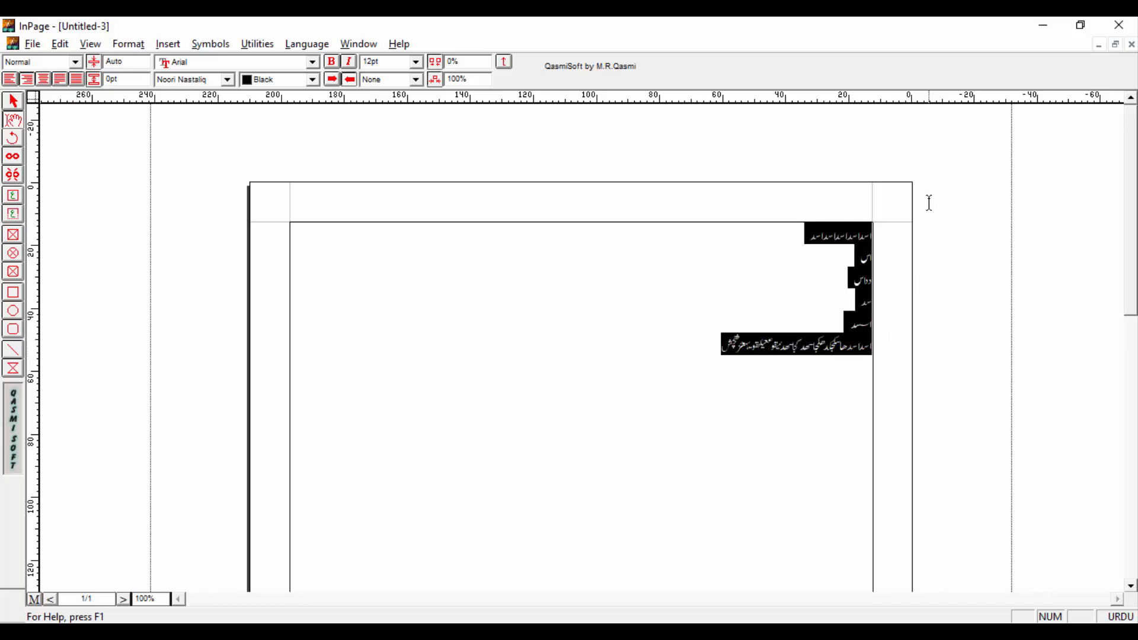
click(842, 256)
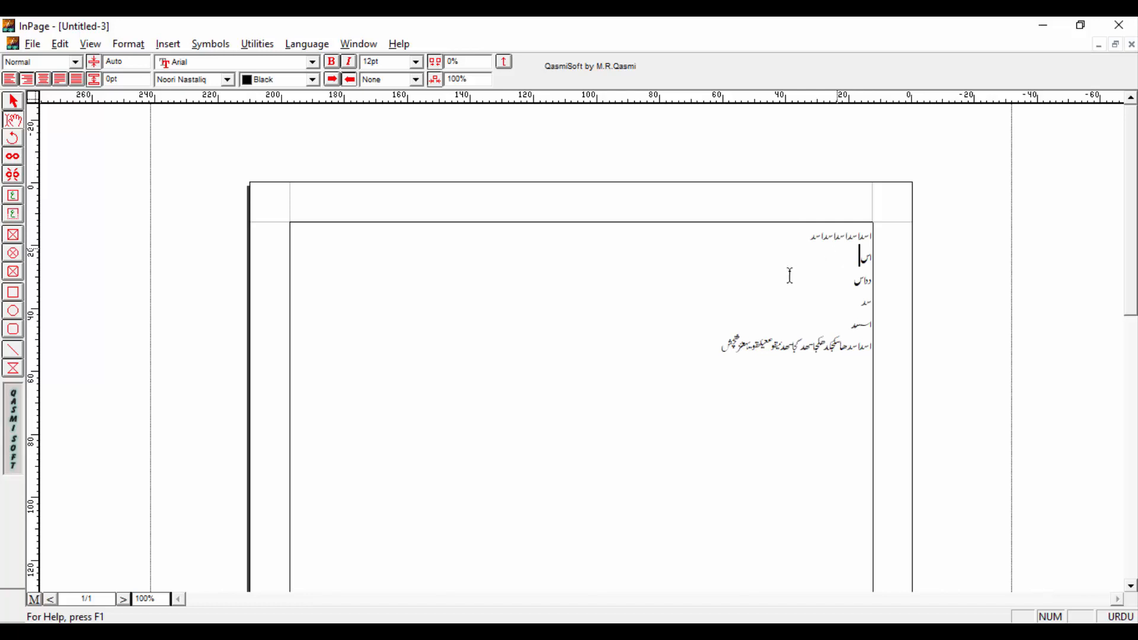
View the master page and return to the document page.
click(33, 600)
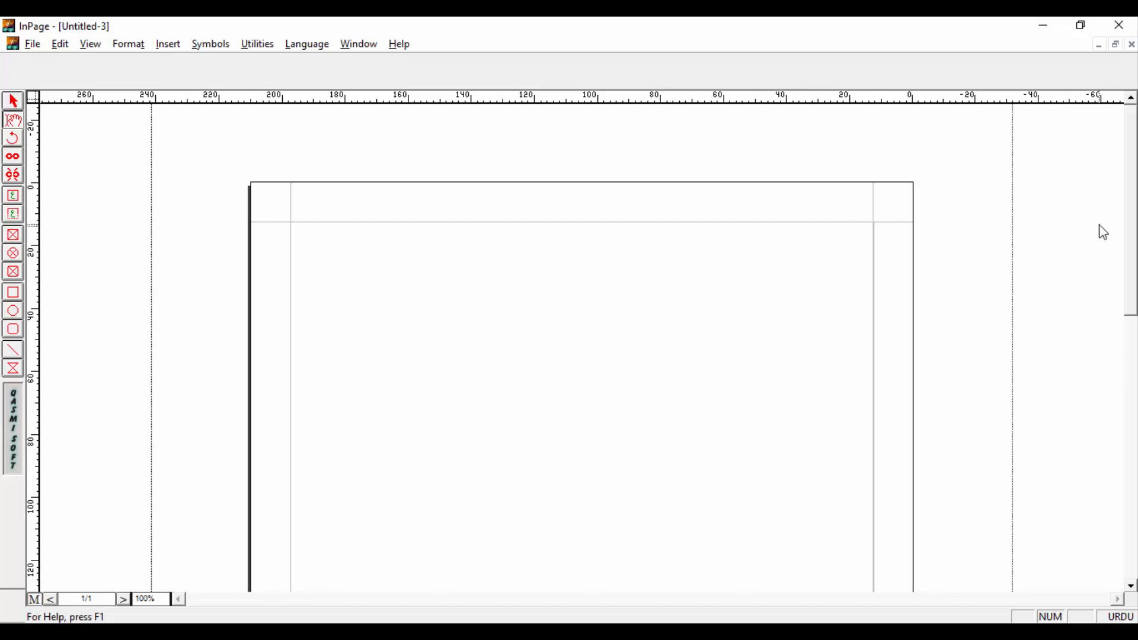
click(38, 601)
Set the font size of all the Urdu sample text on the document page to 18 pt.
drag(725, 345, 933, 213)
click(415, 62)
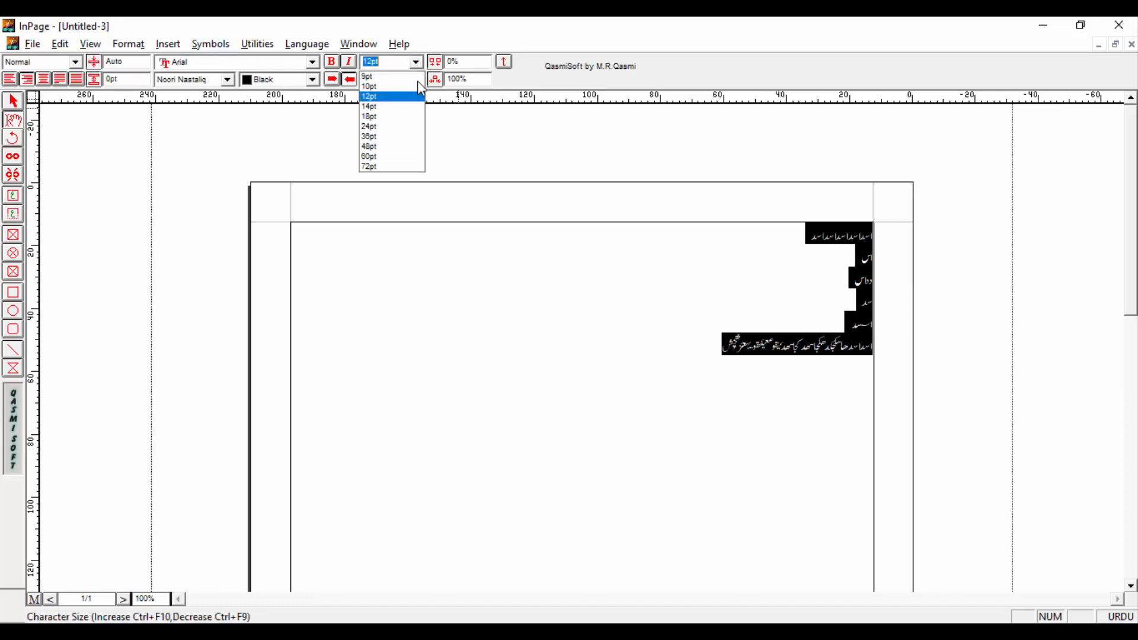
click(375, 119)
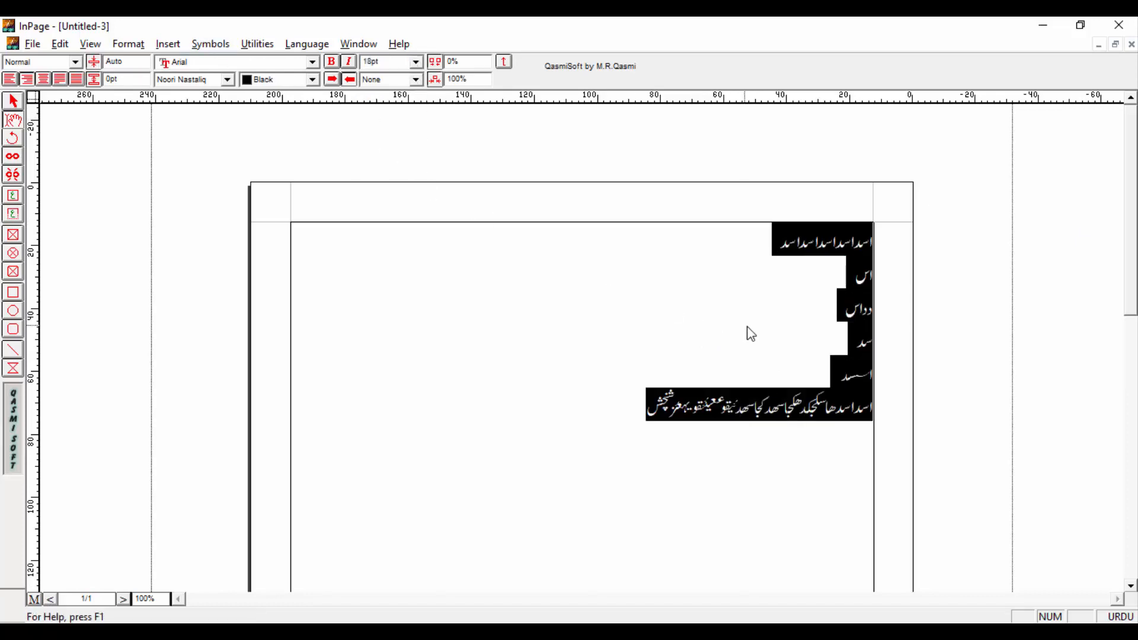
click(748, 335)
click(735, 368)
click(654, 396)
drag(710, 428, 895, 366)
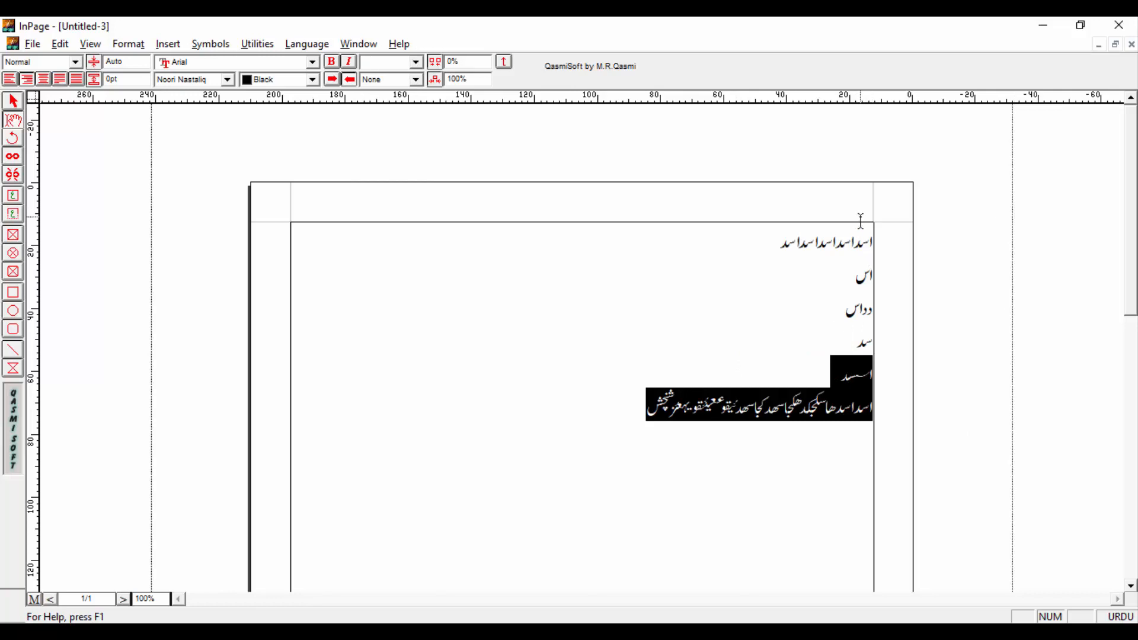
click(834, 270)
drag(646, 408, 899, 211)
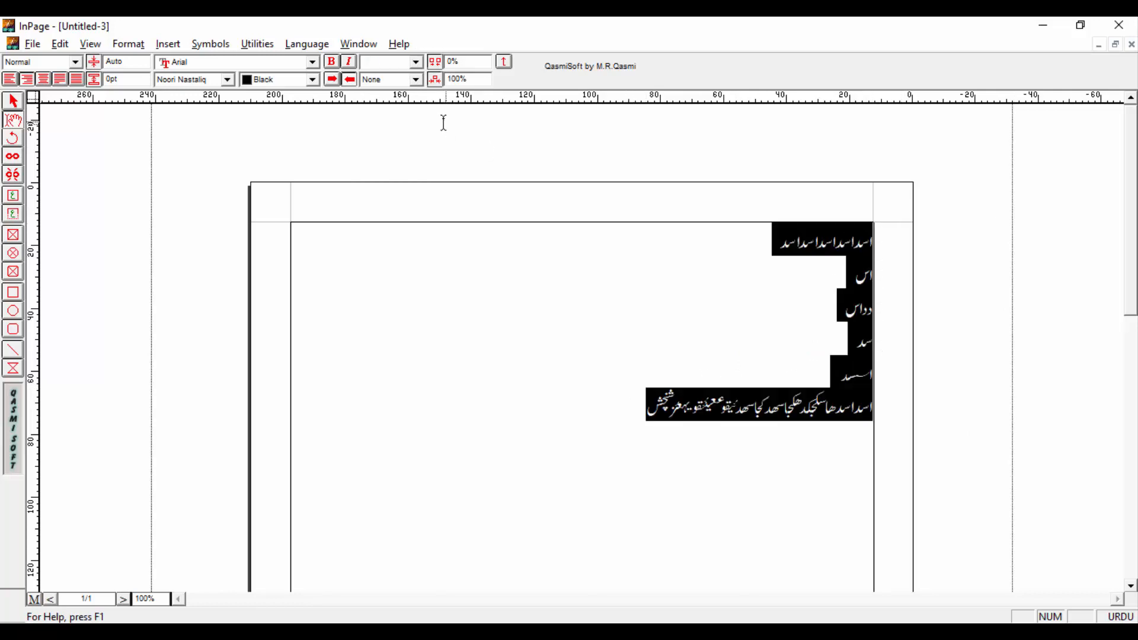
click(415, 62)
click(378, 126)
click(552, 291)
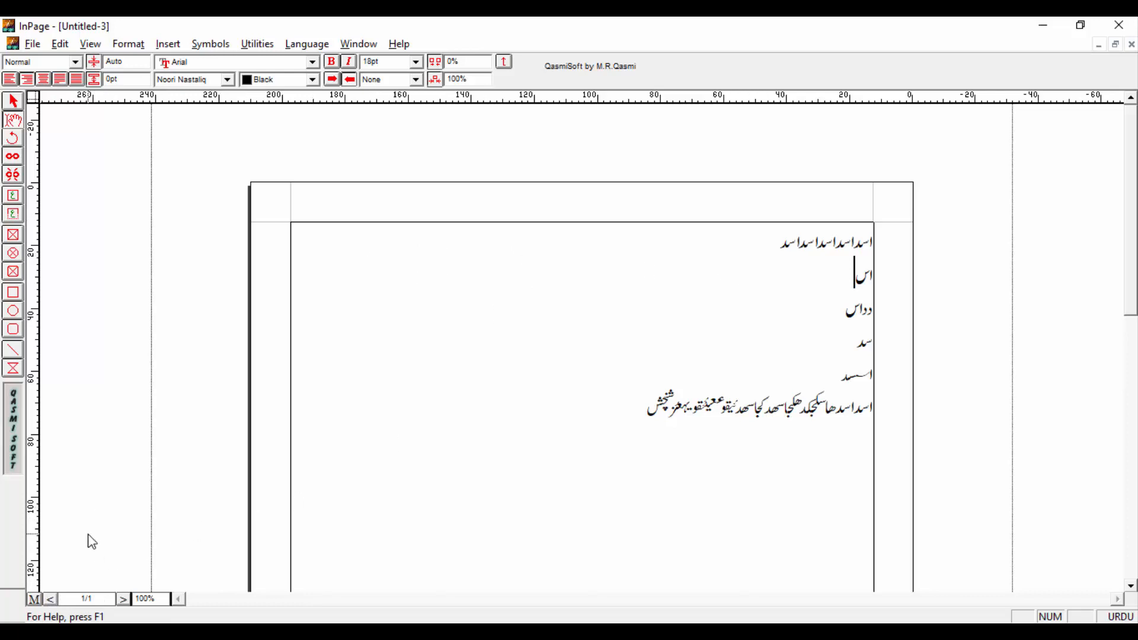
Switch to the master page and draw a title text box about 88 mm wide along the top margin.
click(34, 599)
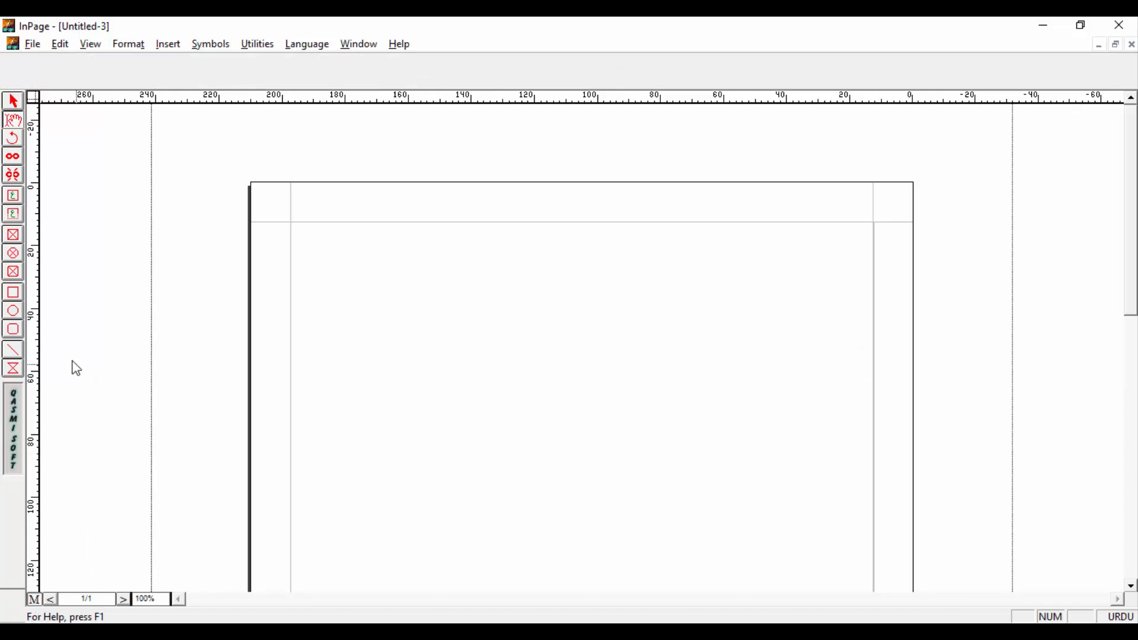
click(13, 215)
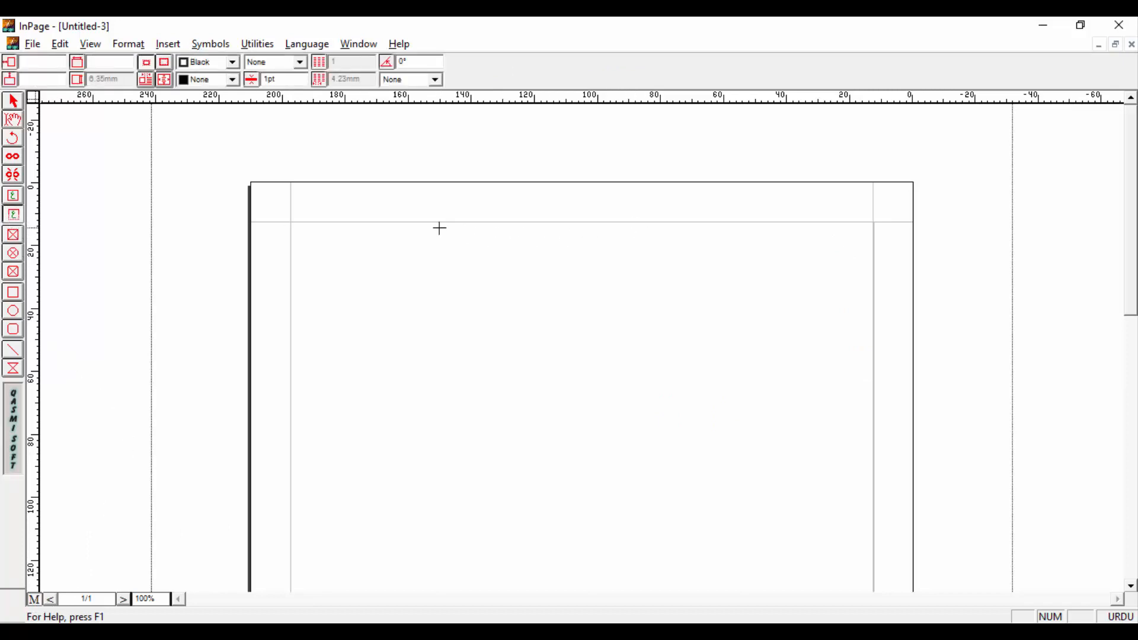
drag(429, 221, 705, 263)
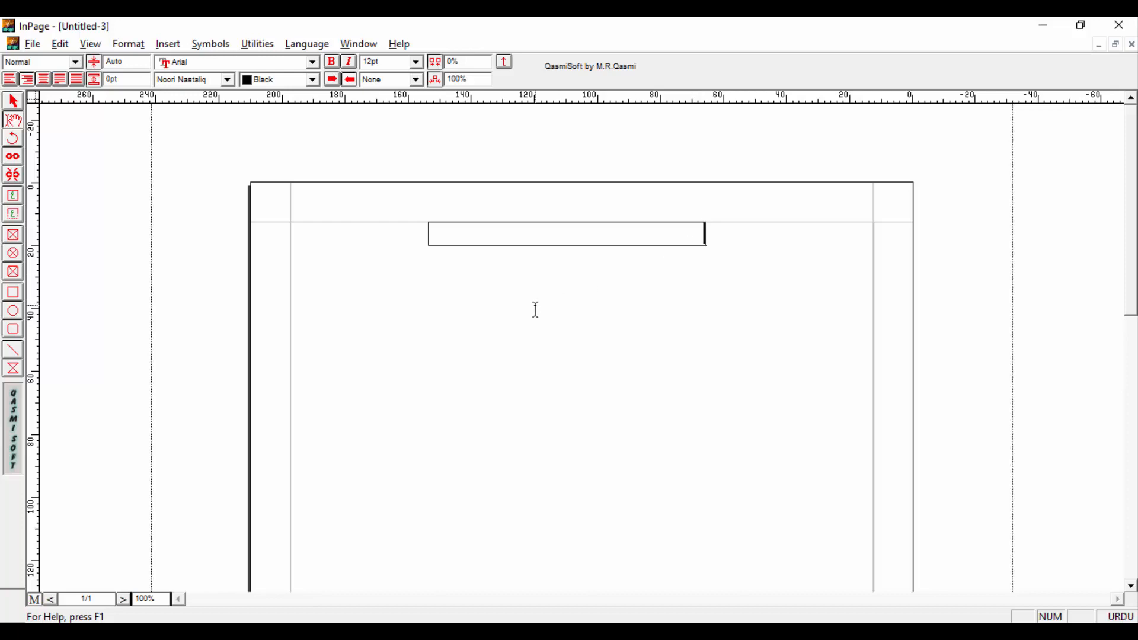
Enter the title "انپیج اردو ٹوٹوریل" in the master page's title box and centre it.
text(اردو)
text(دو)
text(ٹیوٹ)
text(وریل)
key(ctrl+a)
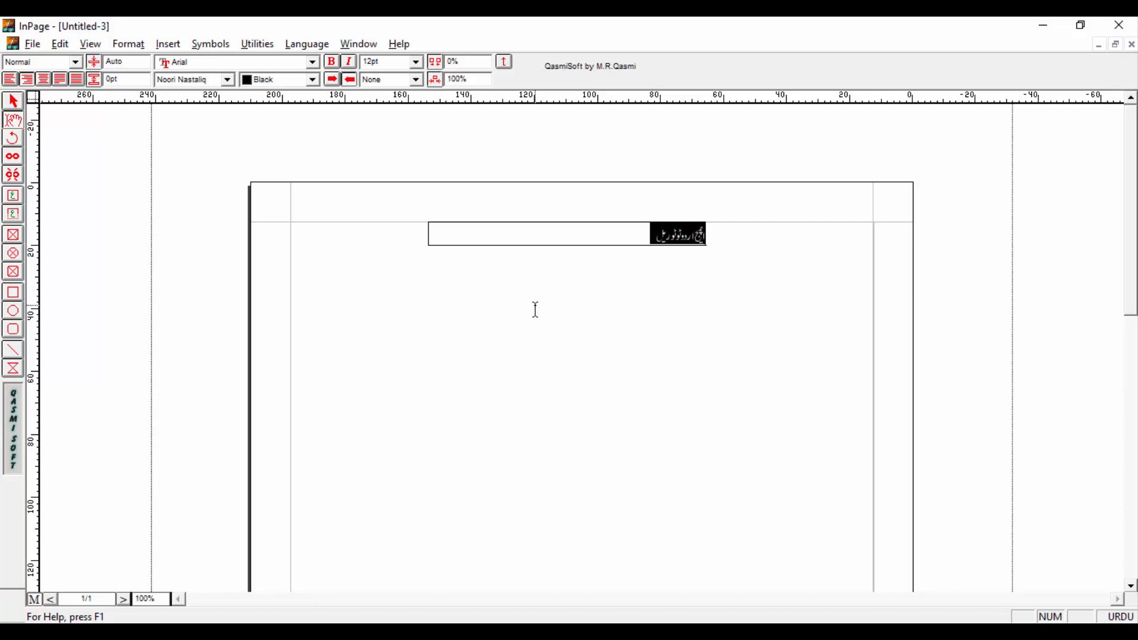
key(ctrl+shift+c)
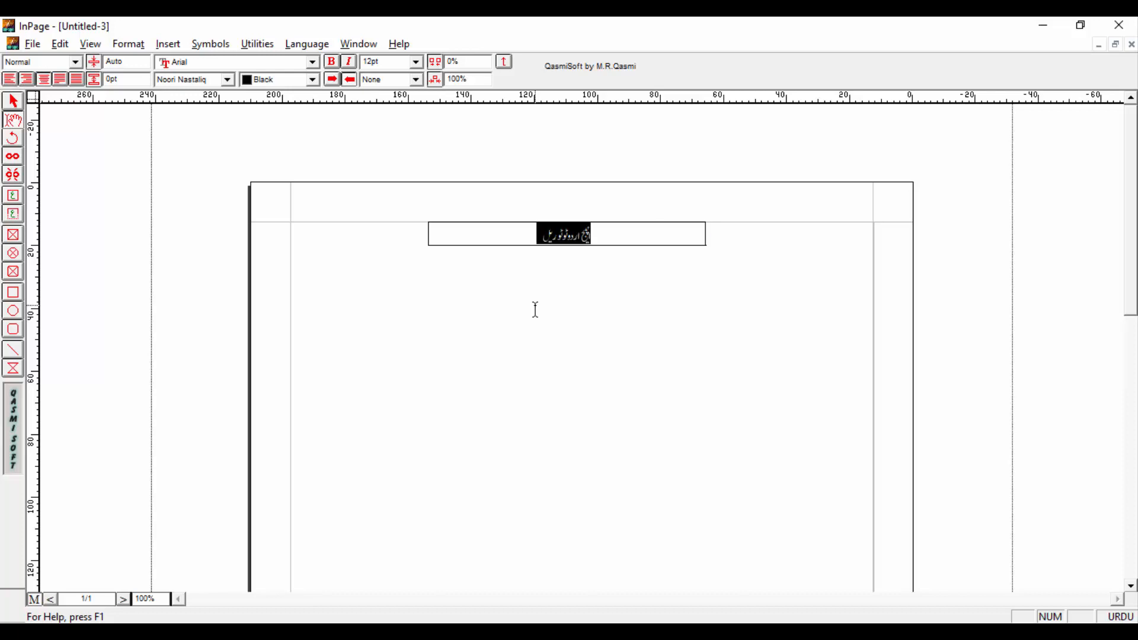
Enlarge the master page title text to 53 pt.
key(ctrl+shift+period)
key(ctrl+shift+period)
key(ctrl+shift+period)
key(ctrl+shift+period)
key(ctrl+shift+period)
key(ctrl+shift+period)
key(ctrl+shift+period)
key(ctrl+shift+period)
key(ctrl+shift+period)
key(ctrl+shift+period)
key(ctrl+shift+period)
key(ctrl+shift+period)
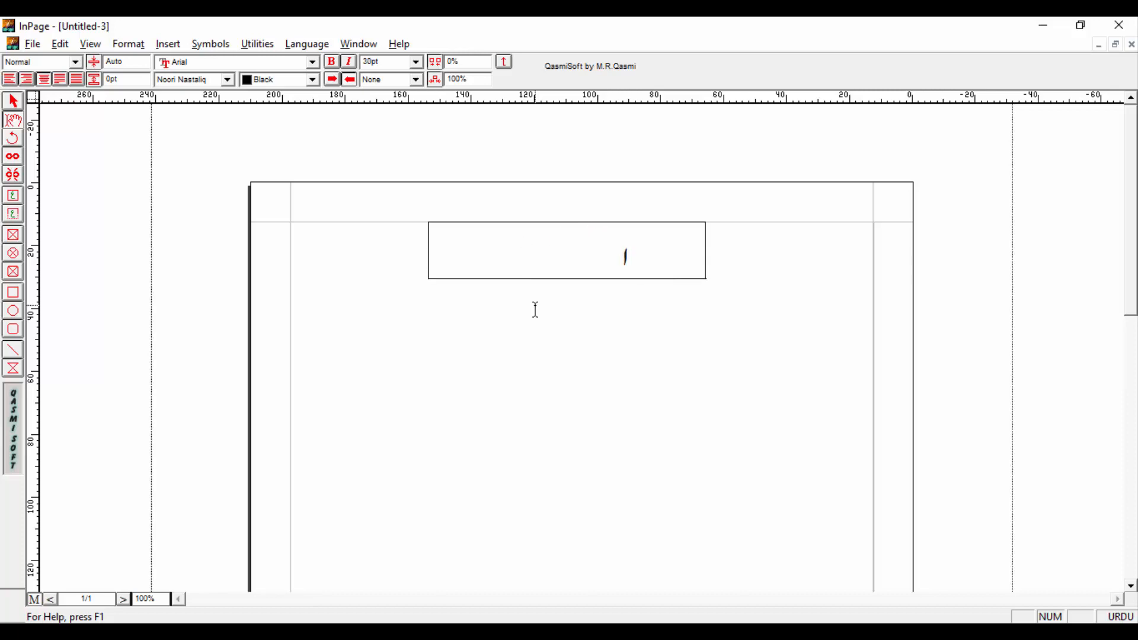
key(ctrl+shift+period)
key(ctrl+shift+period)
key(ctrl+shift+period)
key(ctrl+shift+period)
key(ctrl+shift+period)
key(ctrl+shift+period)
key(ctrl+shift+period)
key(ctrl+shift+period)
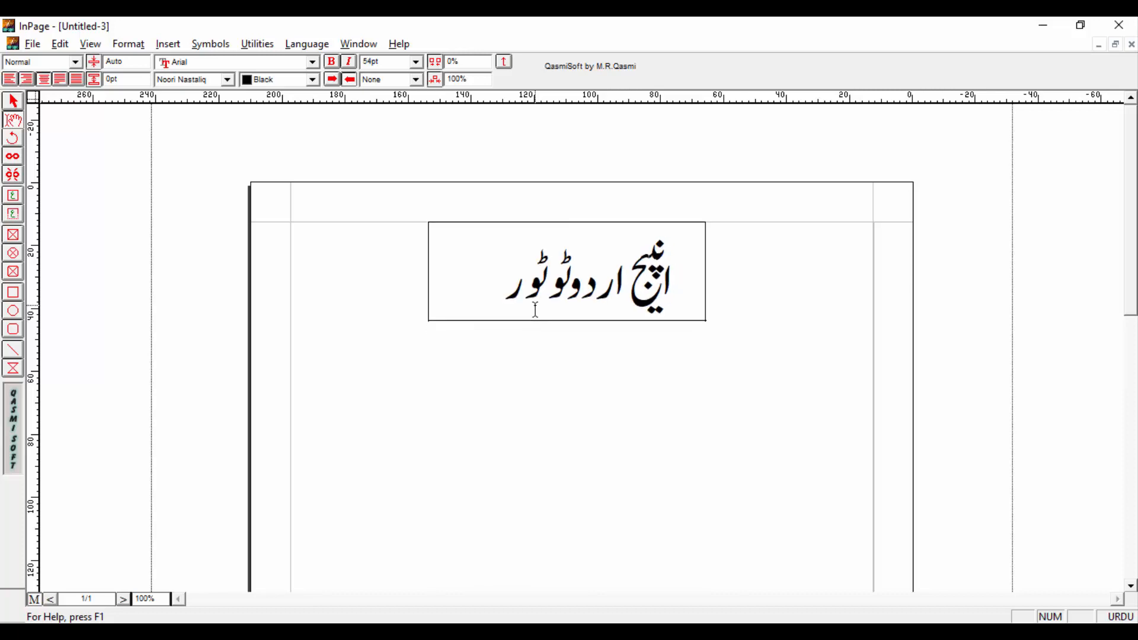
Change the Urdu font of the master page title to Aswad.
click(227, 79)
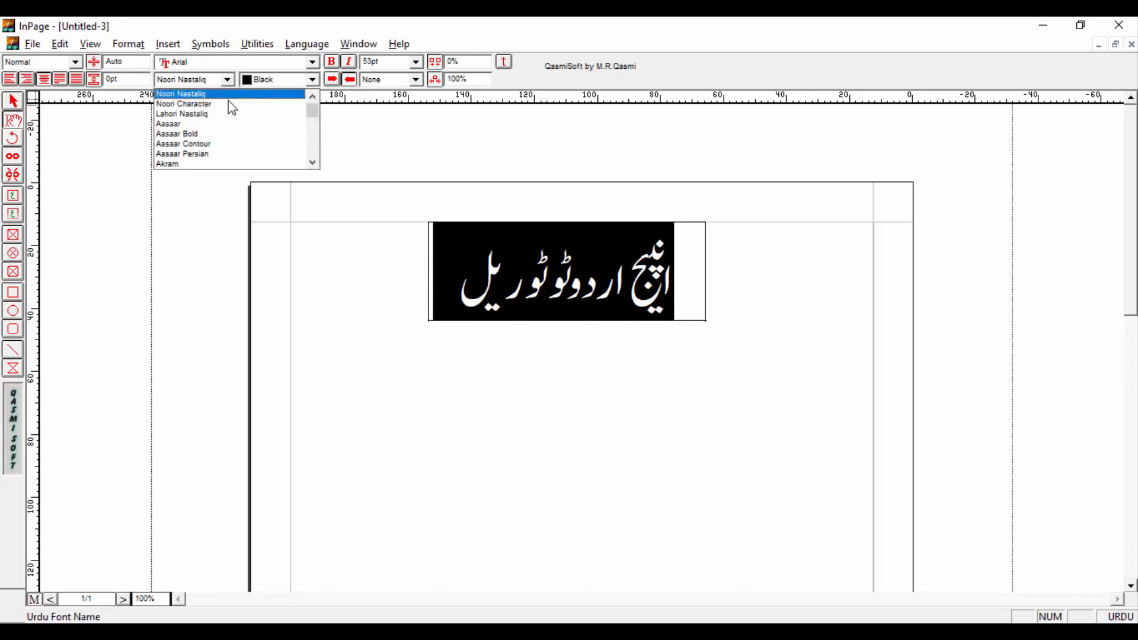
click(313, 163)
click(312, 163)
click(312, 163)
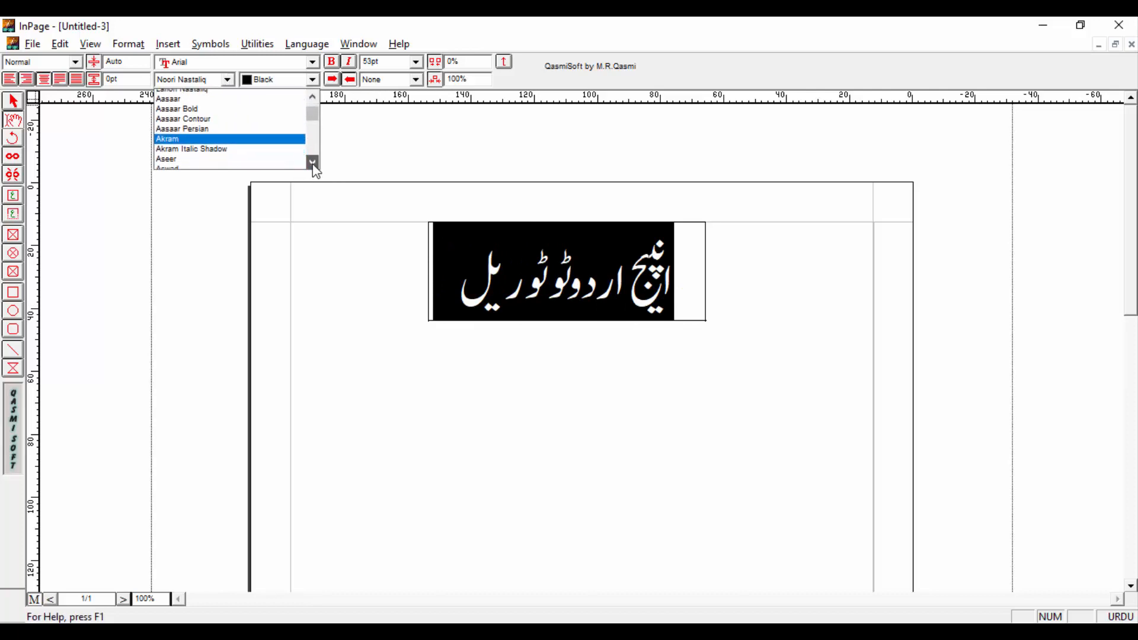
click(313, 163)
click(235, 155)
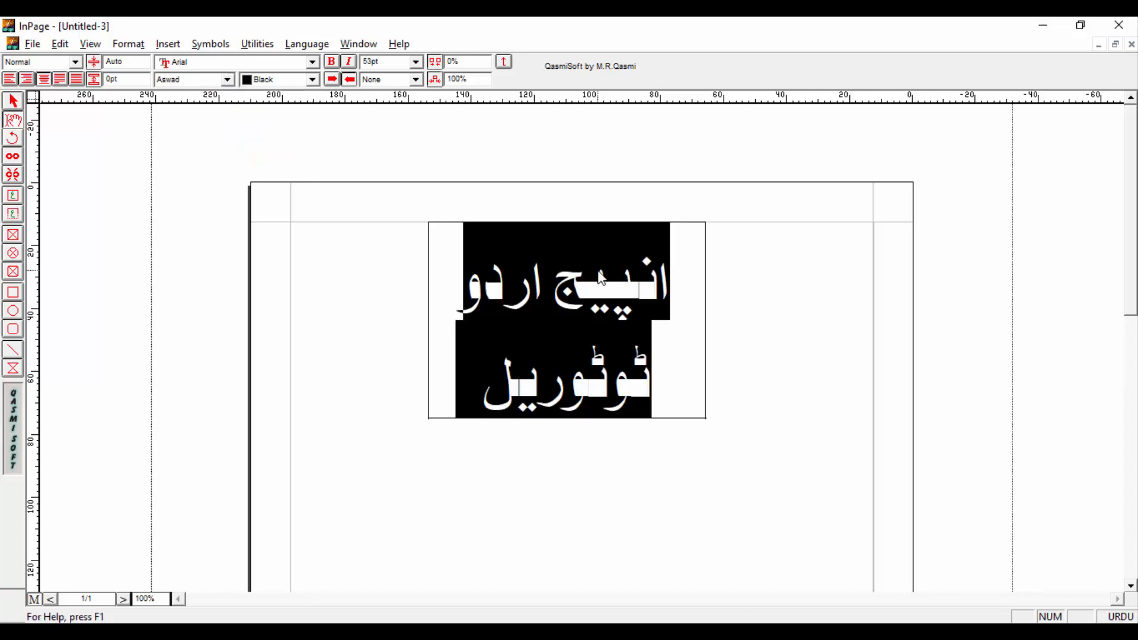
Set the font size of the whole title to 45 pt.
key(ctrl+a)
click(384, 62)
text(45)
key(Return)
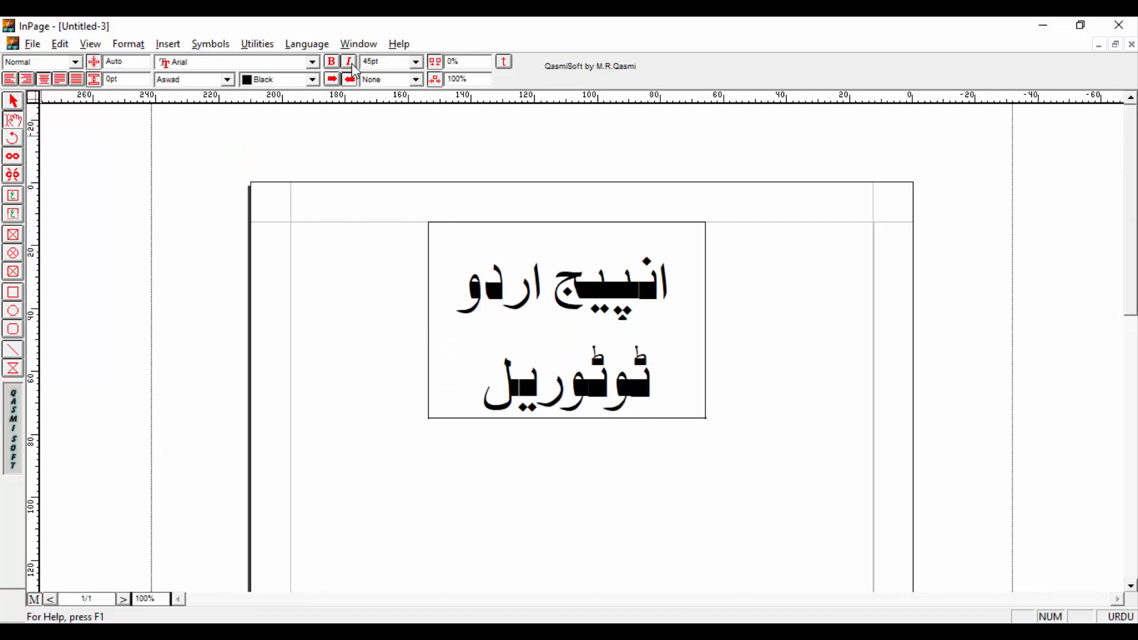
Widen the title box to about 119 mm so the title fits on one line, and centre the box between the side margins.
click(12, 99)
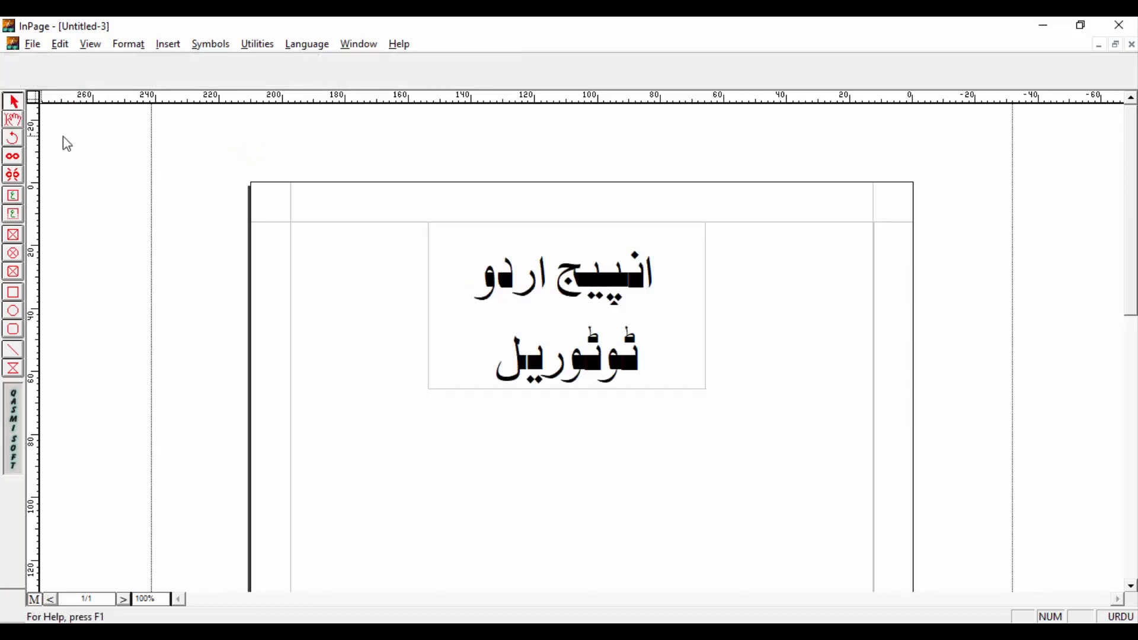
click(645, 322)
drag(789, 305, 805, 305)
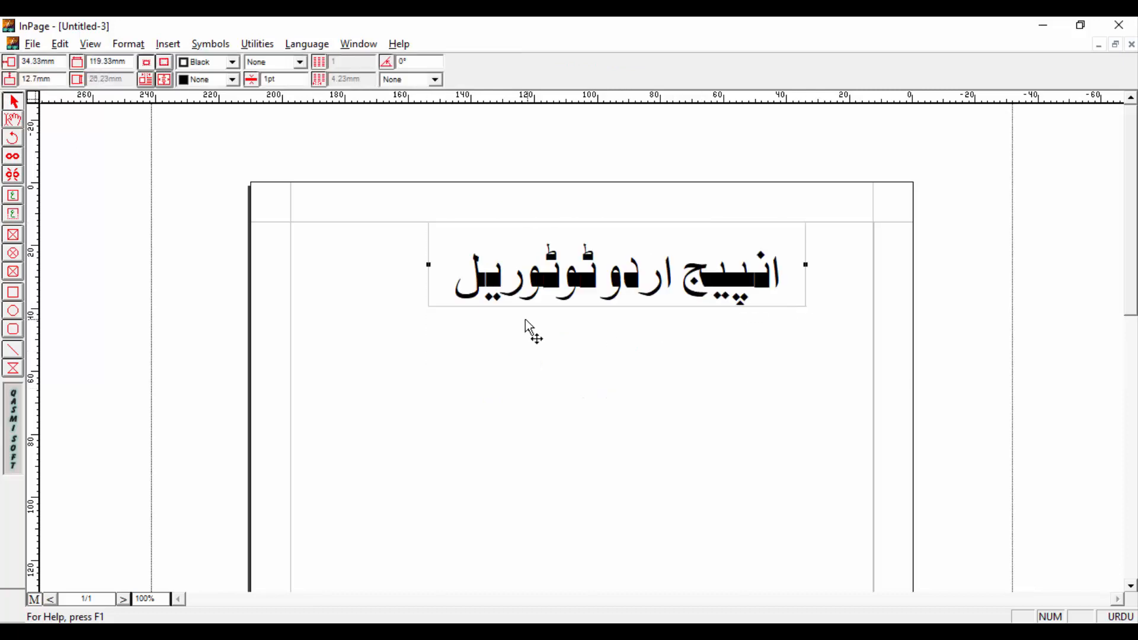
drag(526, 264, 488, 275)
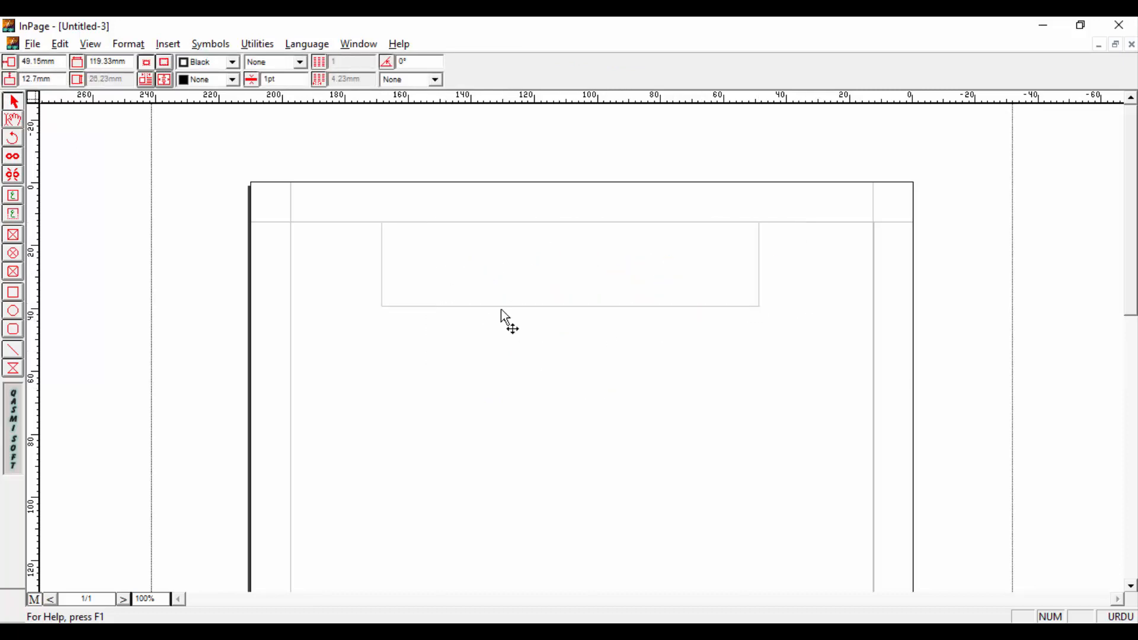
click(632, 335)
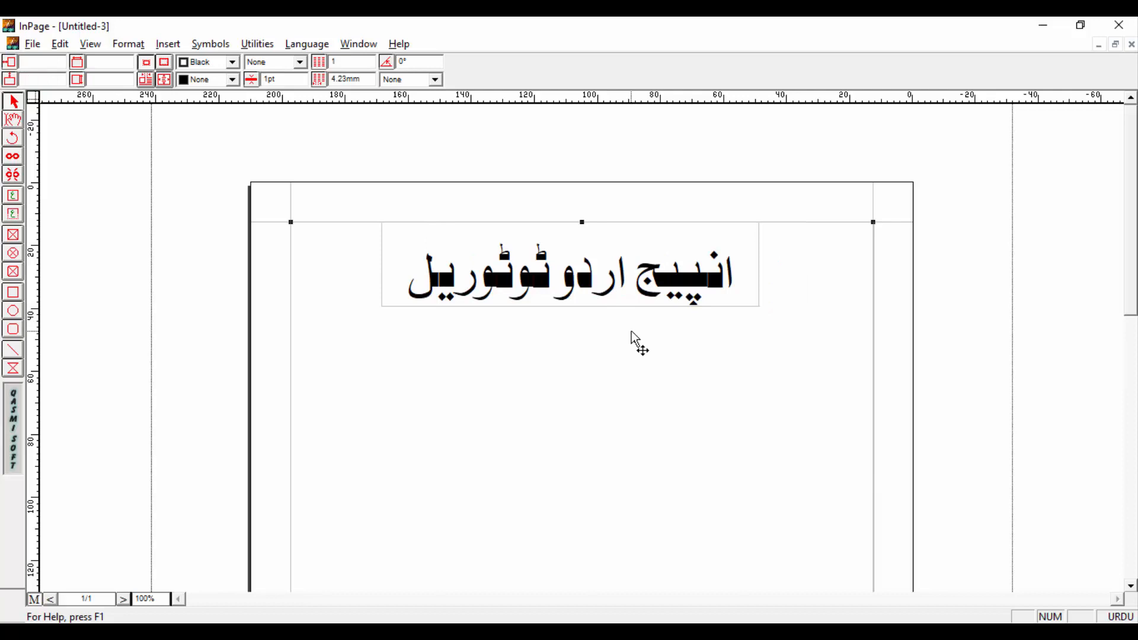
click(970, 307)
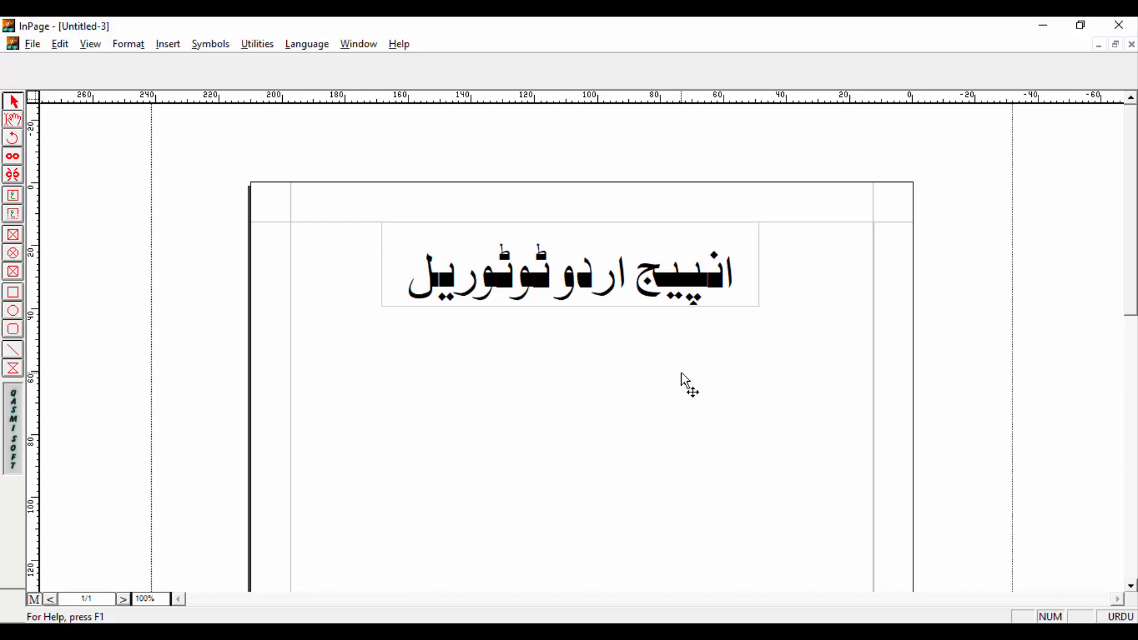
Return from the master page to page 1 of the document and inspect the title box's settings without changing them.
key(ctrl+v)
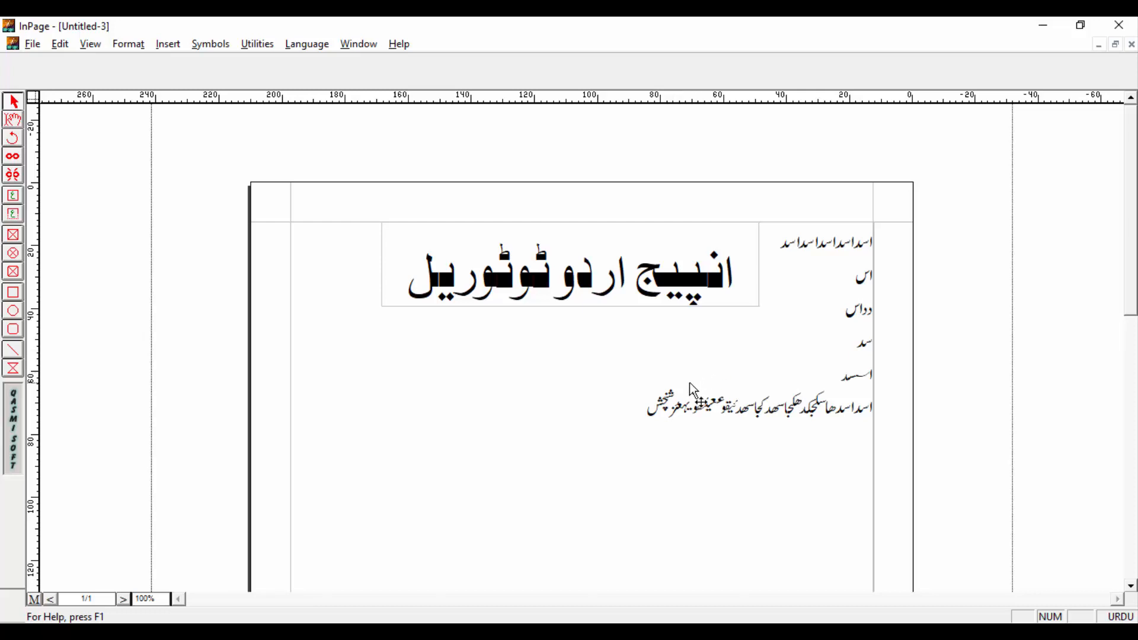
click(555, 268)
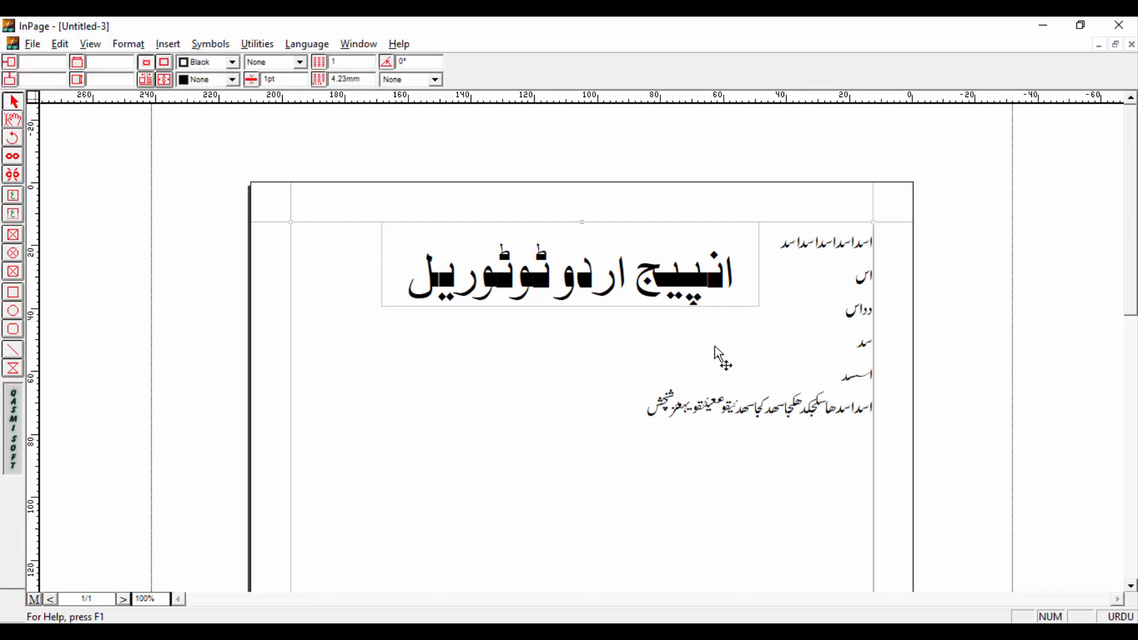
drag(367, 201, 905, 384)
double_click(617, 289)
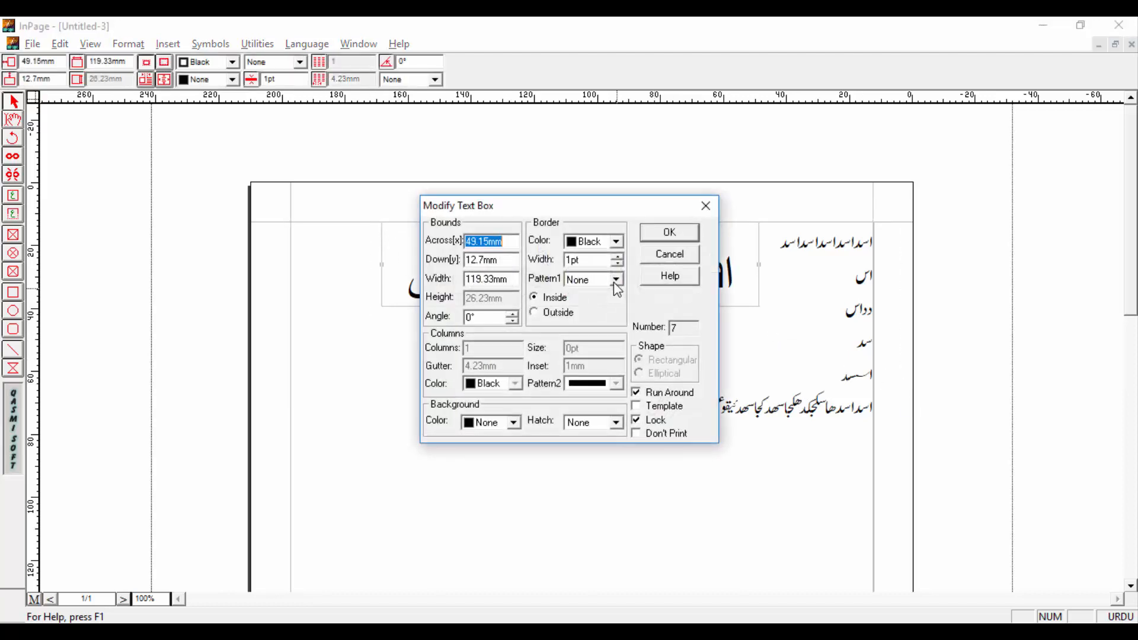
click(674, 258)
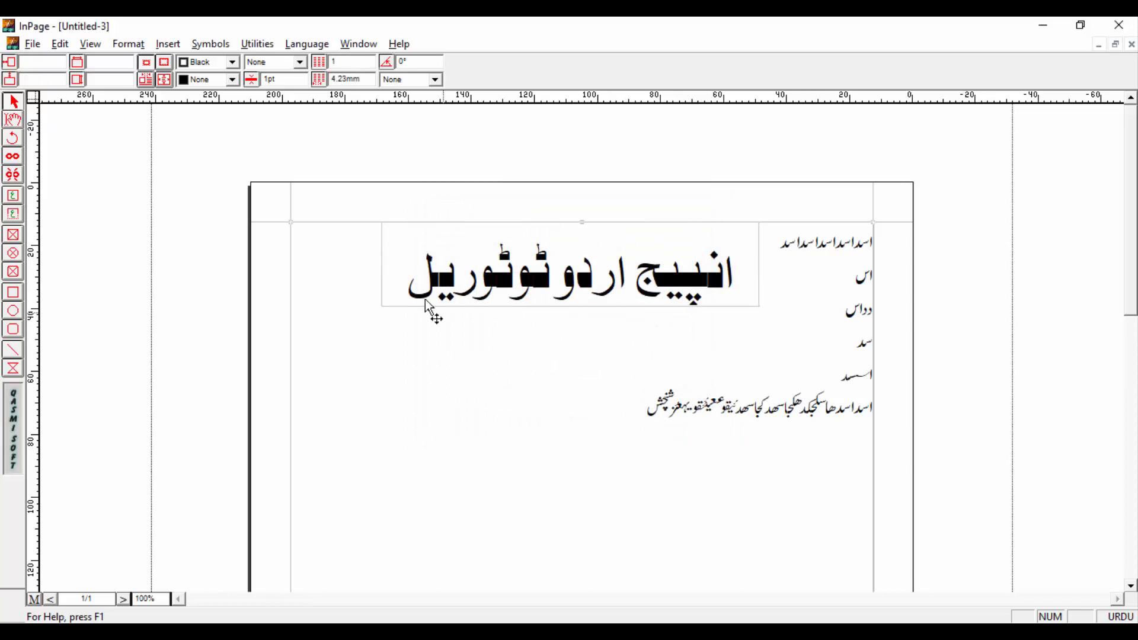
drag(374, 186, 781, 325)
click(734, 276)
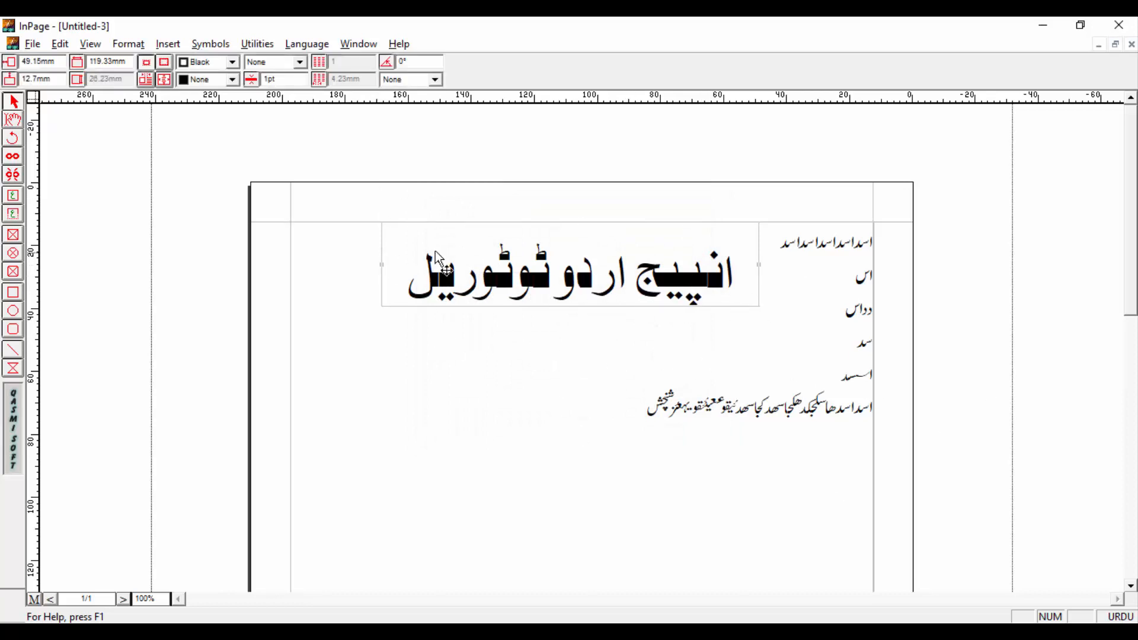
Insert three blank lines before the body text so that it starts below the title.
click(14, 122)
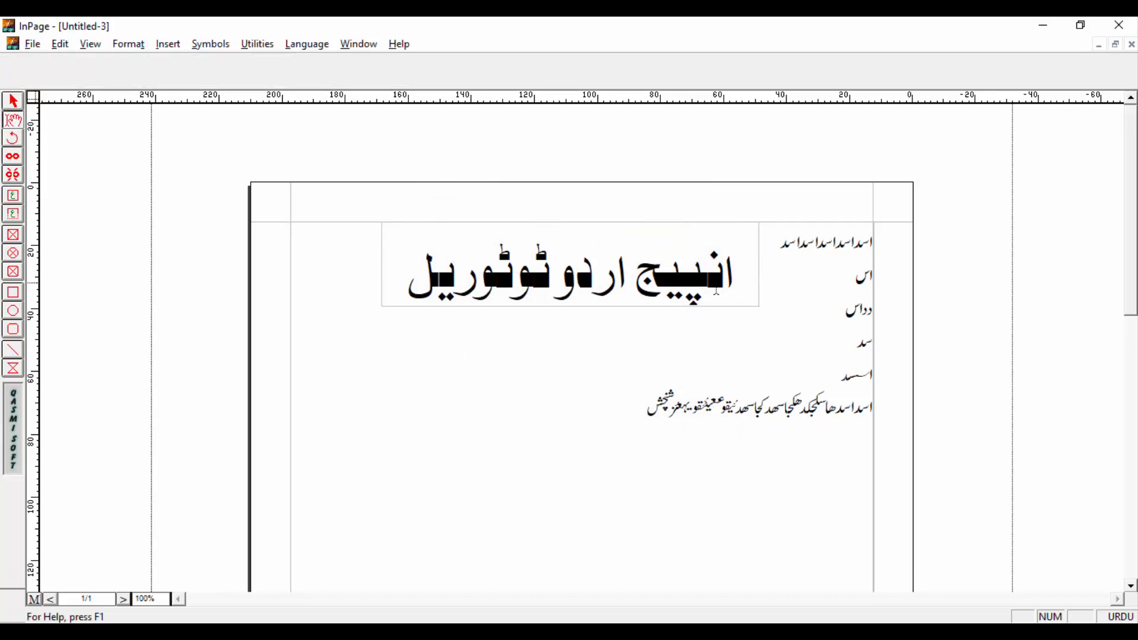
click(875, 245)
key(Return)
key(Return)
key(Return)
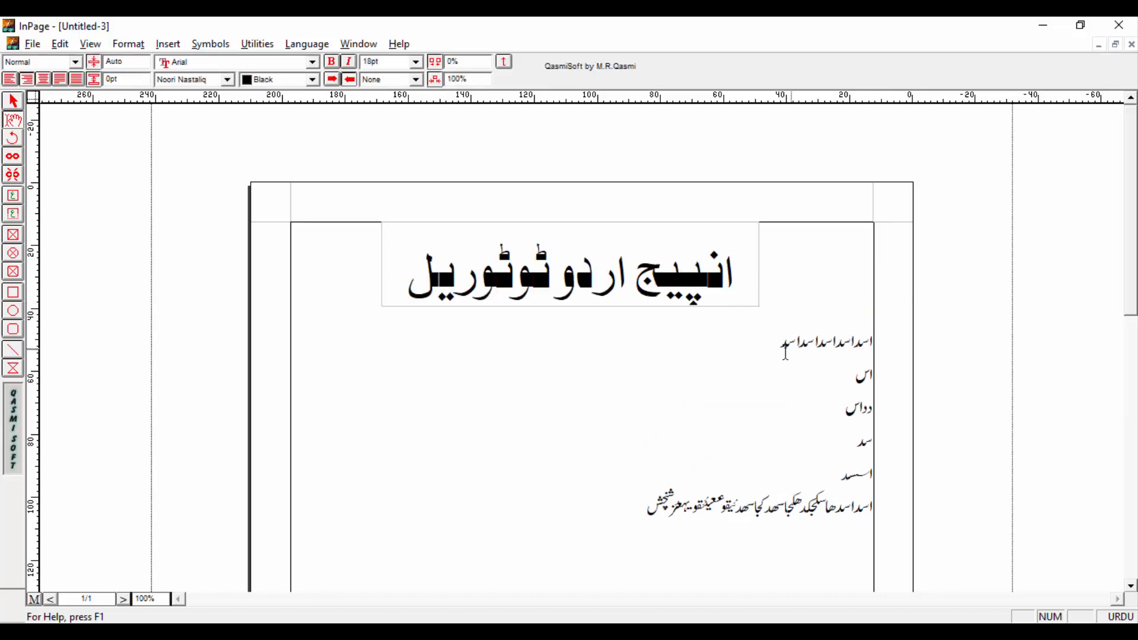
drag(614, 520, 978, 374)
click(824, 382)
drag(642, 514, 871, 314)
click(816, 339)
click(807, 514)
click(95, 598)
click(765, 512)
Add blank lines after the last line of the body text until the document runs on to a second page.
click(645, 504)
drag(159, 599, 109, 599)
text(60)
key(Return)
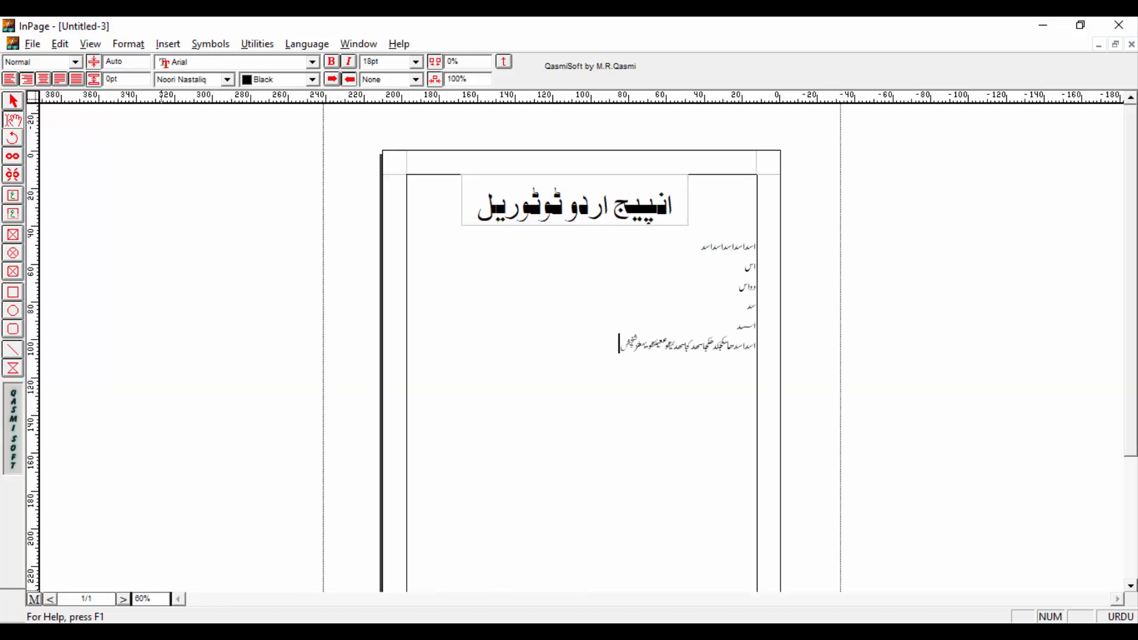
drag(1132, 393, 1131, 412)
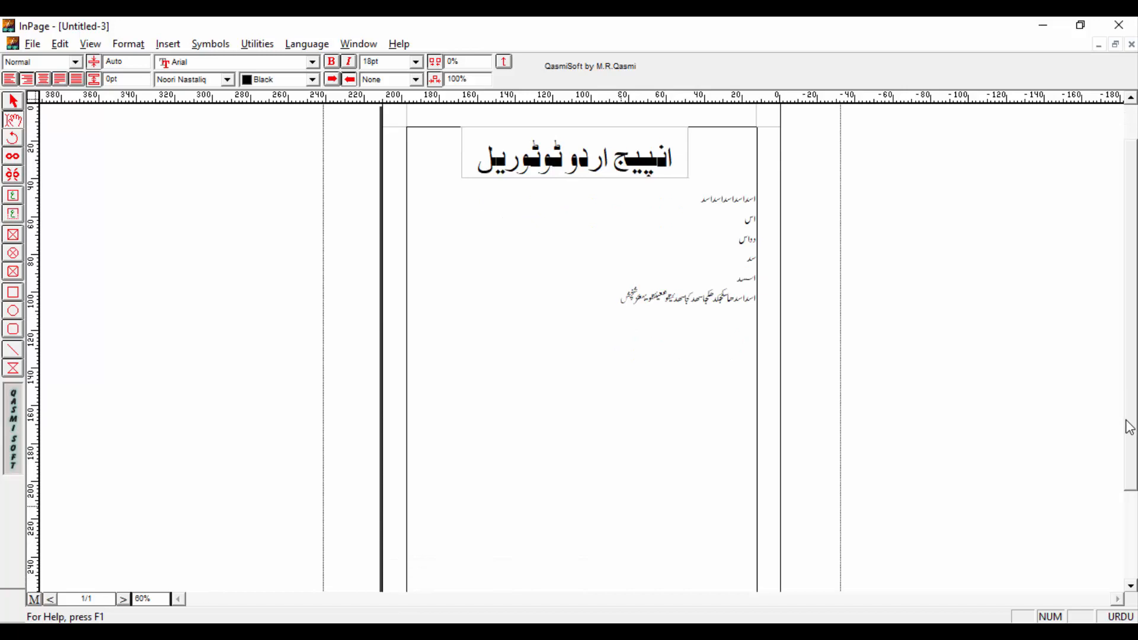
click(135, 599)
text(50)
key(Return)
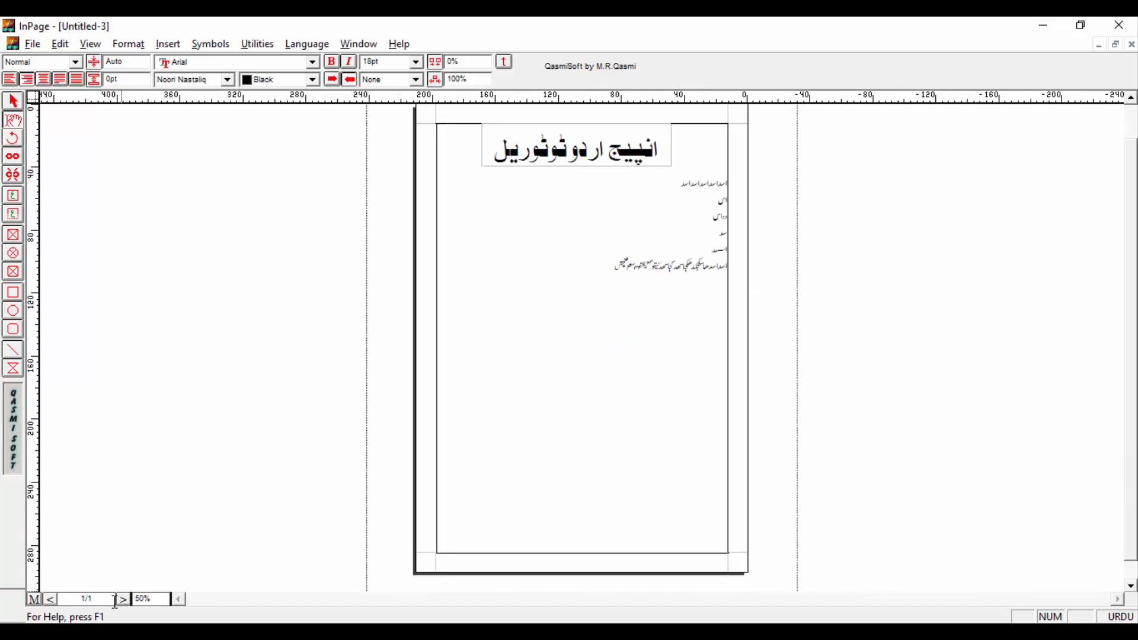
key(ctrl+a)
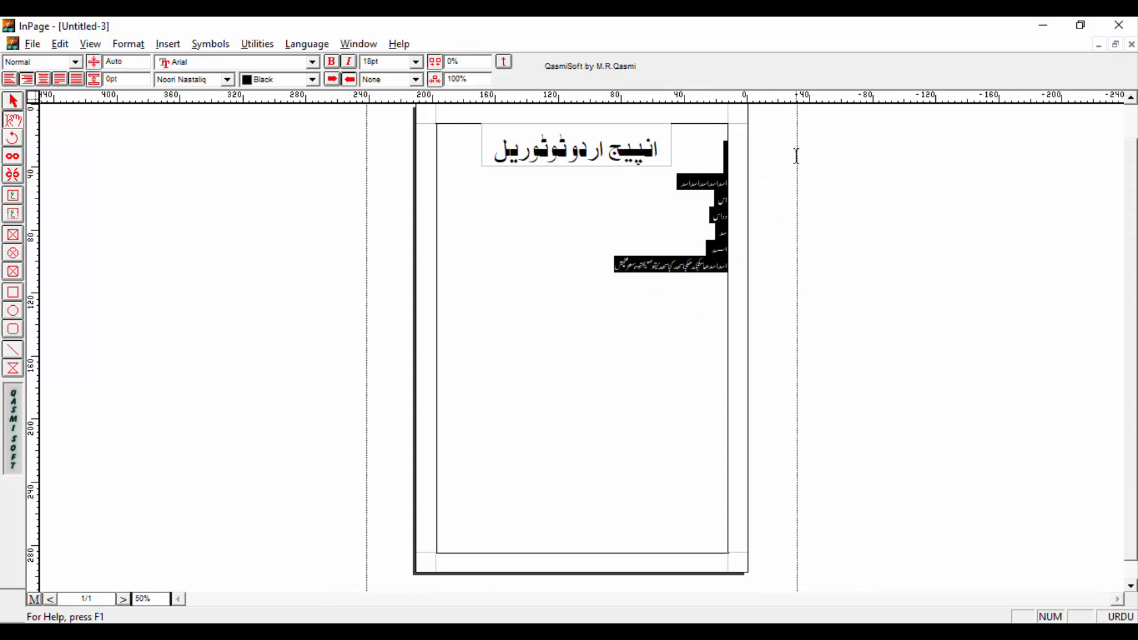
click(628, 291)
click(577, 270)
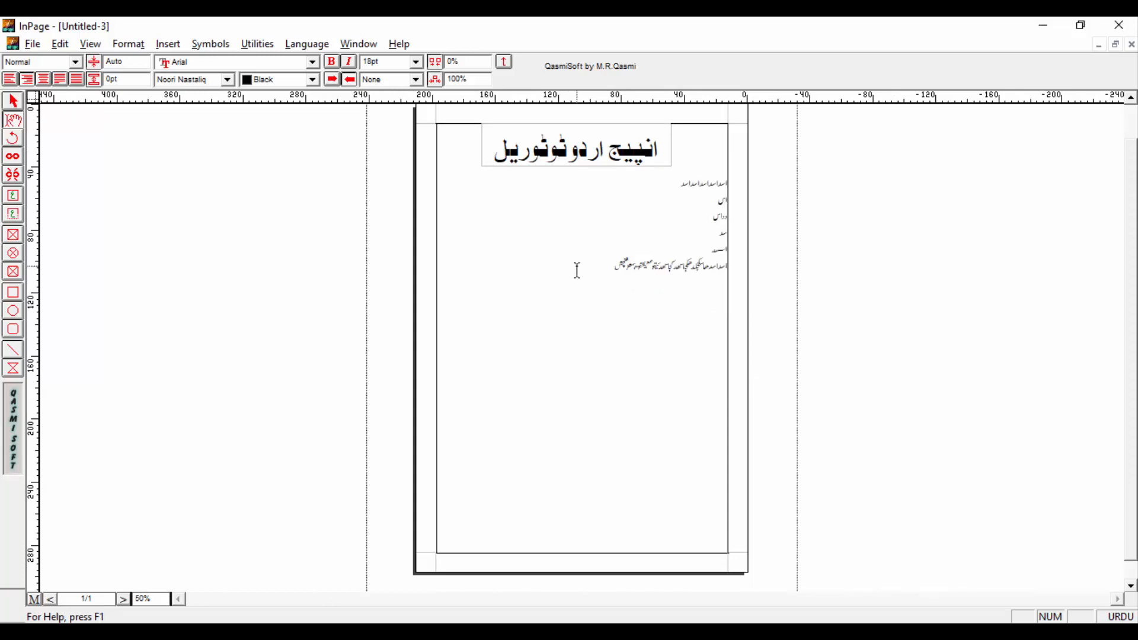
key(Return)
key(Return)
key(Return)
key(Return)
key(Return)
key(Return)
key(Return)
key(Return)
key(Return)
key(Return)
key(Return)
key(Return)
key(Return)
key(Return)
key(Return)
key(Return)
key(Return)
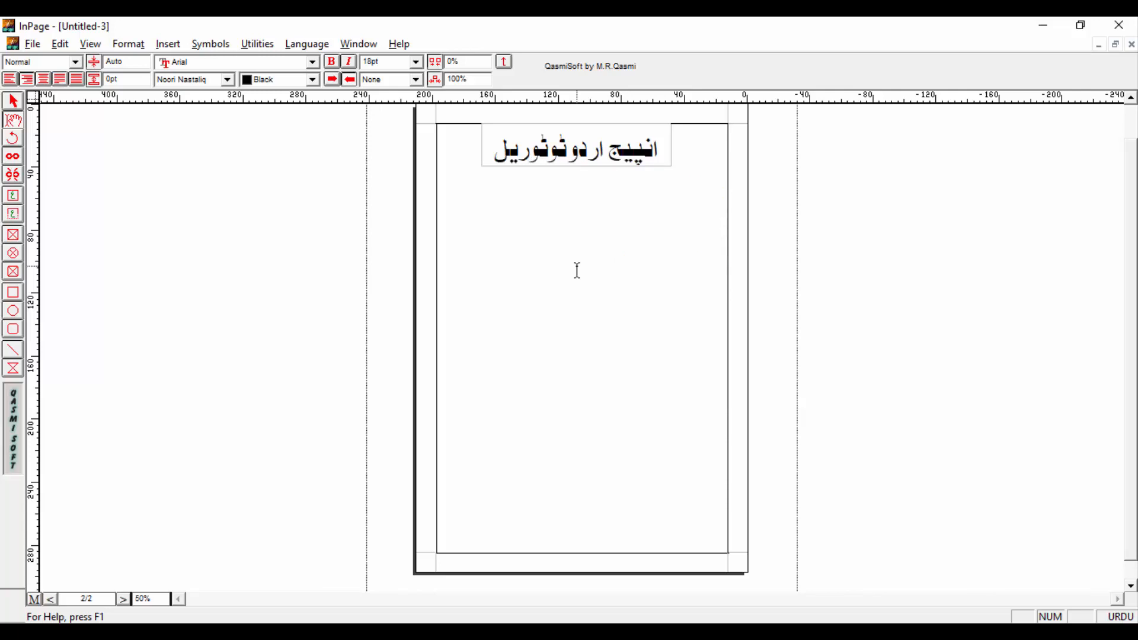
Fill page 2 with short sample lines of Urdu letters, such as اسداسد, اس and دا.
double_click(87, 598)
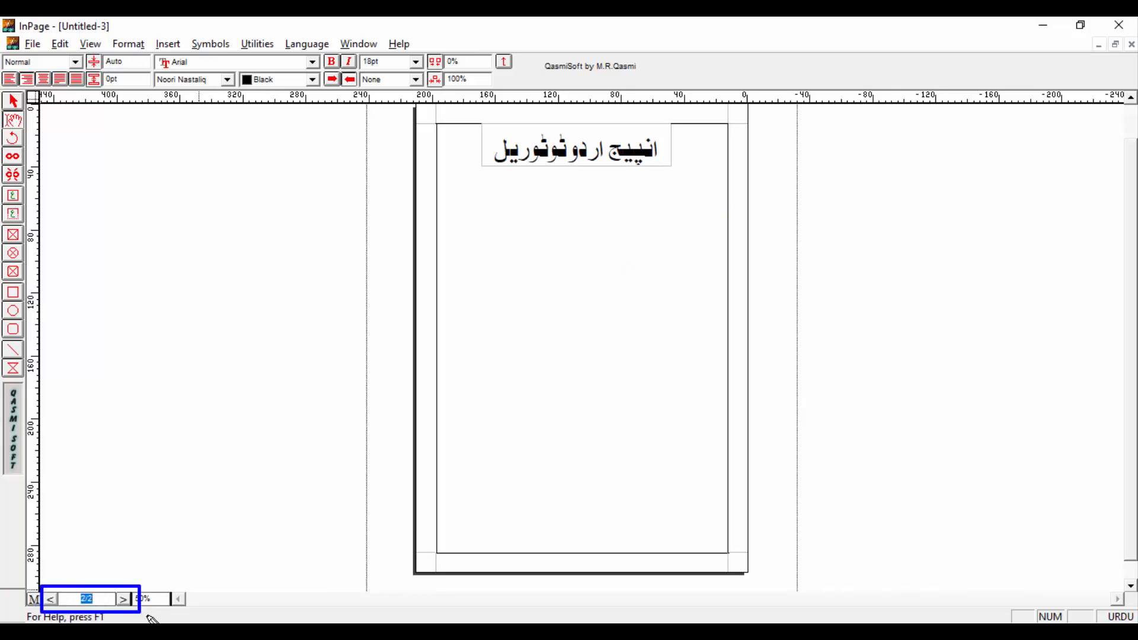
click(107, 594)
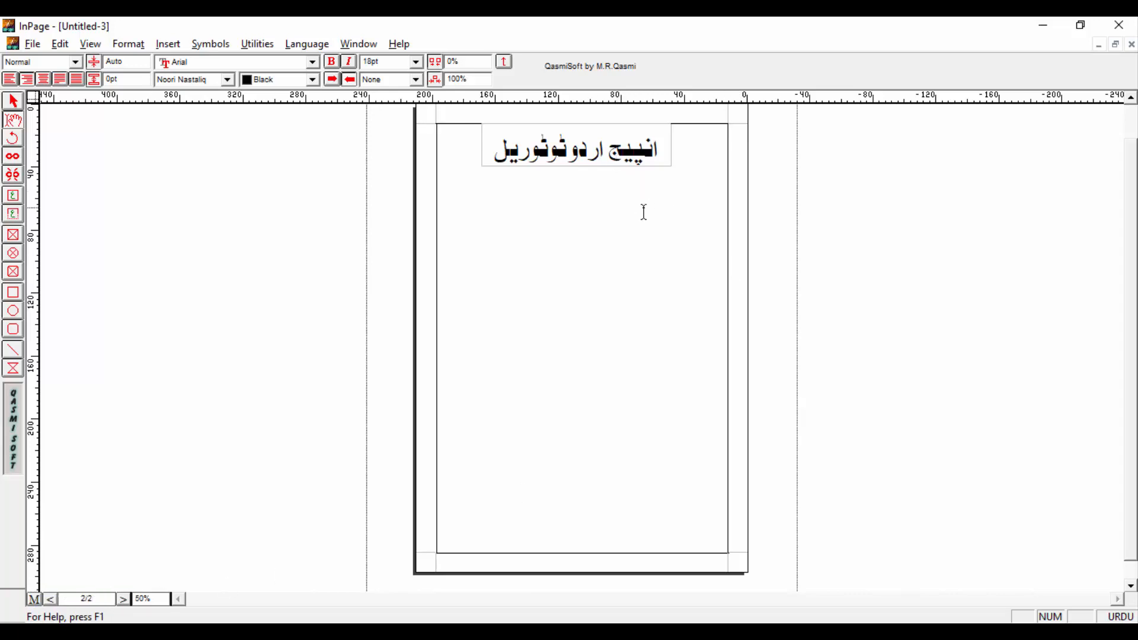
text(جک)
key(Return)
text(ک)
key(Return)
text(ل)
key(Return)
text(ک)
key(Return)
Set the font size of the entire body text to 22 pt.
key(ctrl+a)
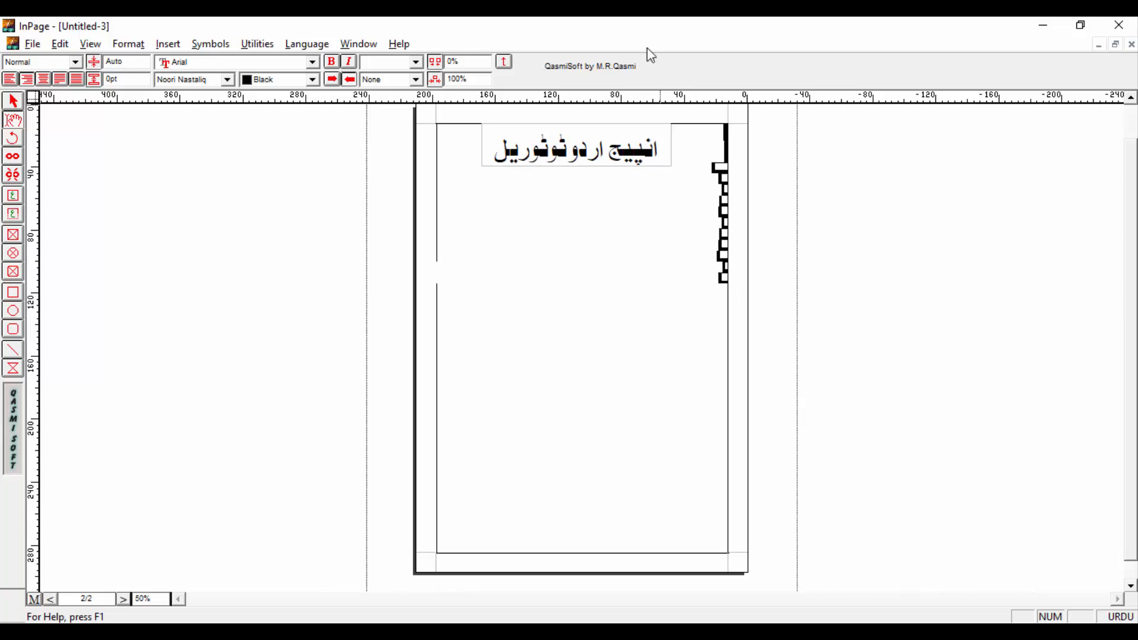
click(399, 61)
text(22)
key(Return)
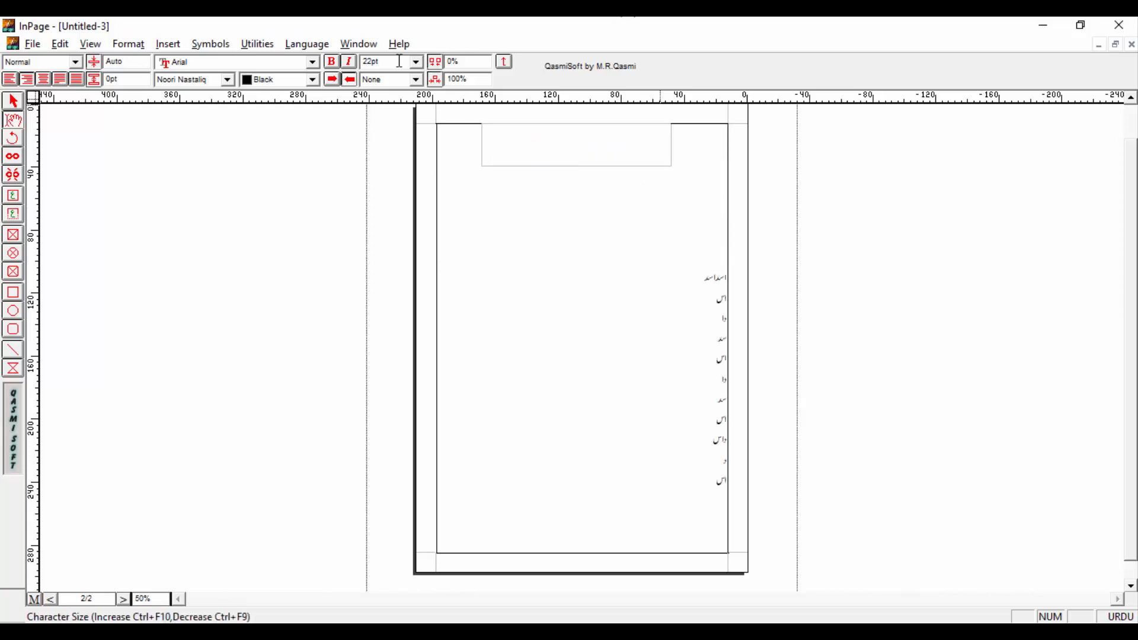
click(669, 487)
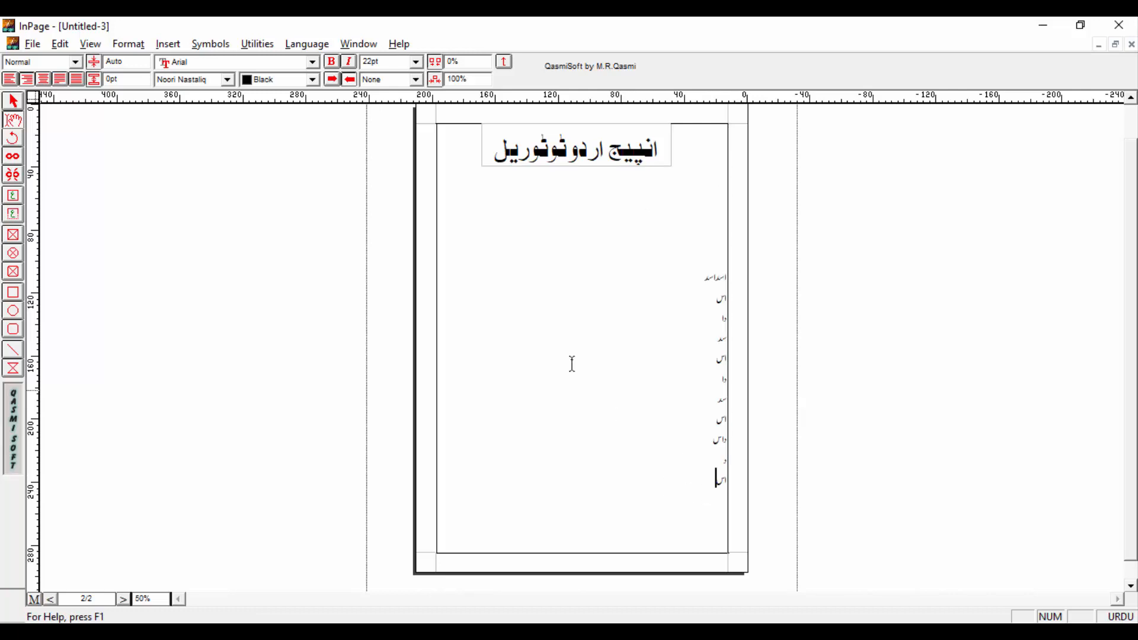
Switch between pages 1 and 2 to check the master page title on each page.
drag(673, 487, 797, 334)
click(666, 335)
click(123, 599)
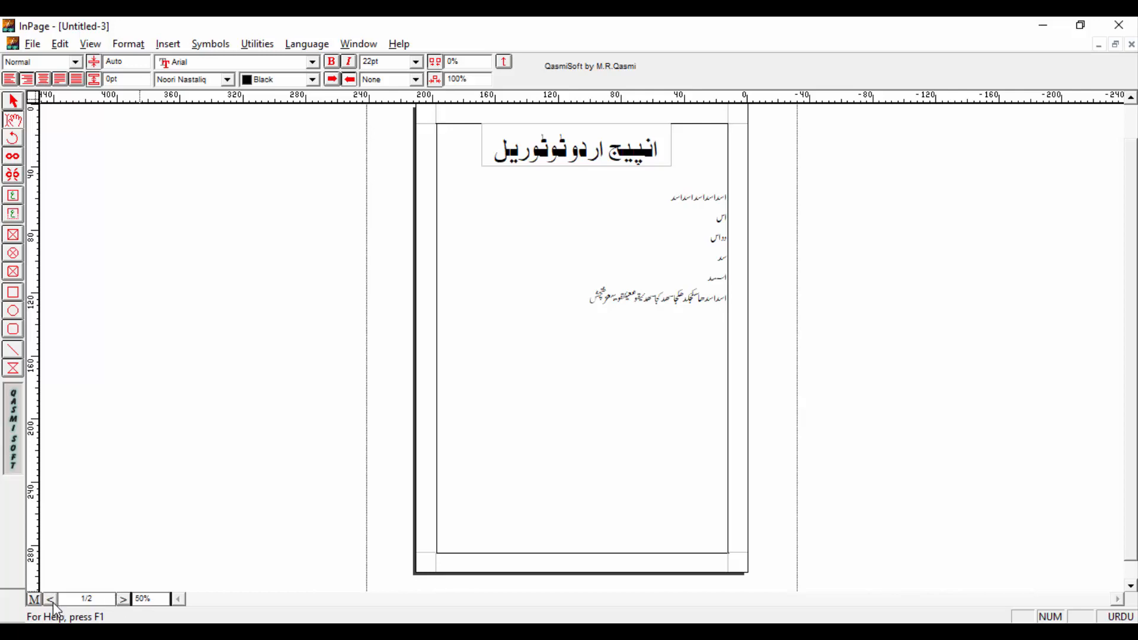
click(52, 602)
click(122, 603)
Return to the master page and draw a text box about 37 mm wide in the middle of the bottom margin.
key(Page_Up)
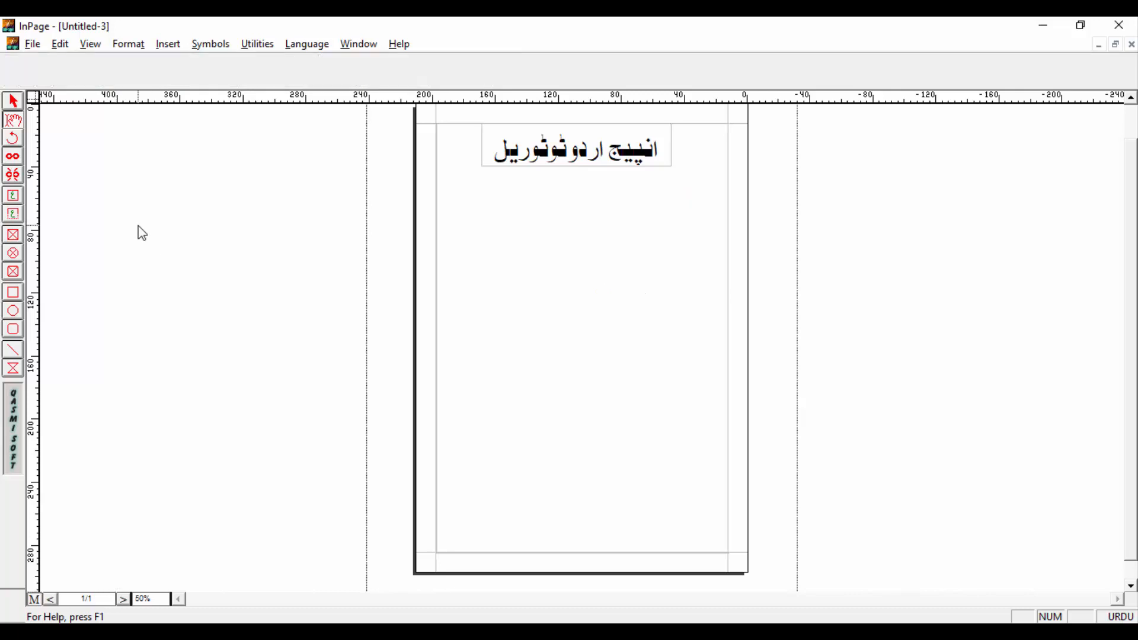
click(1131, 573)
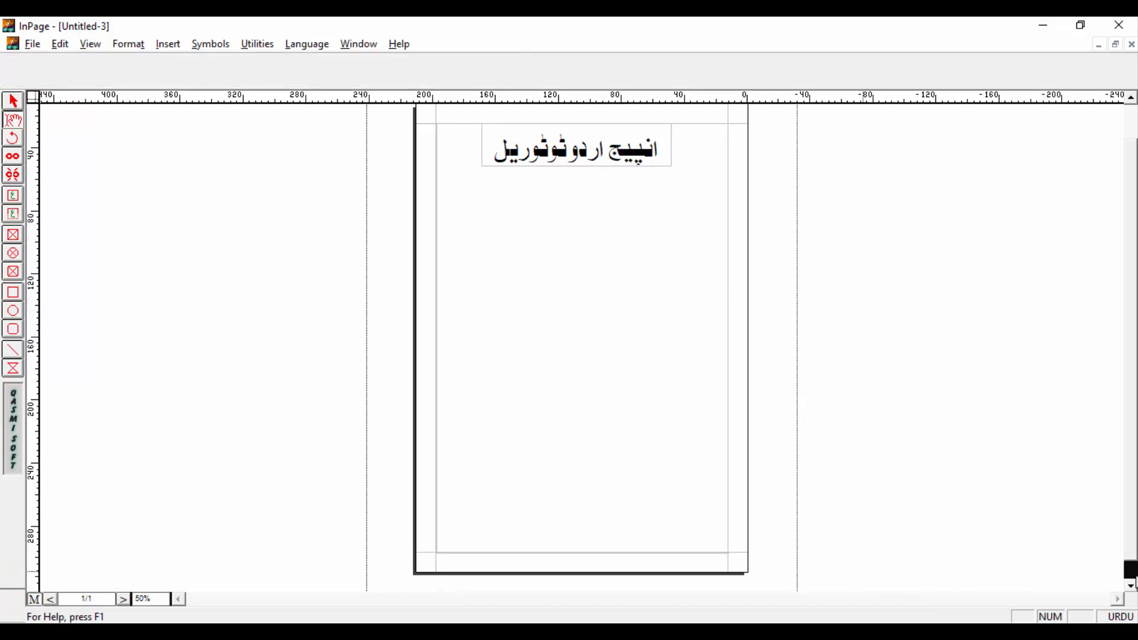
click(155, 600)
double_click(155, 600)
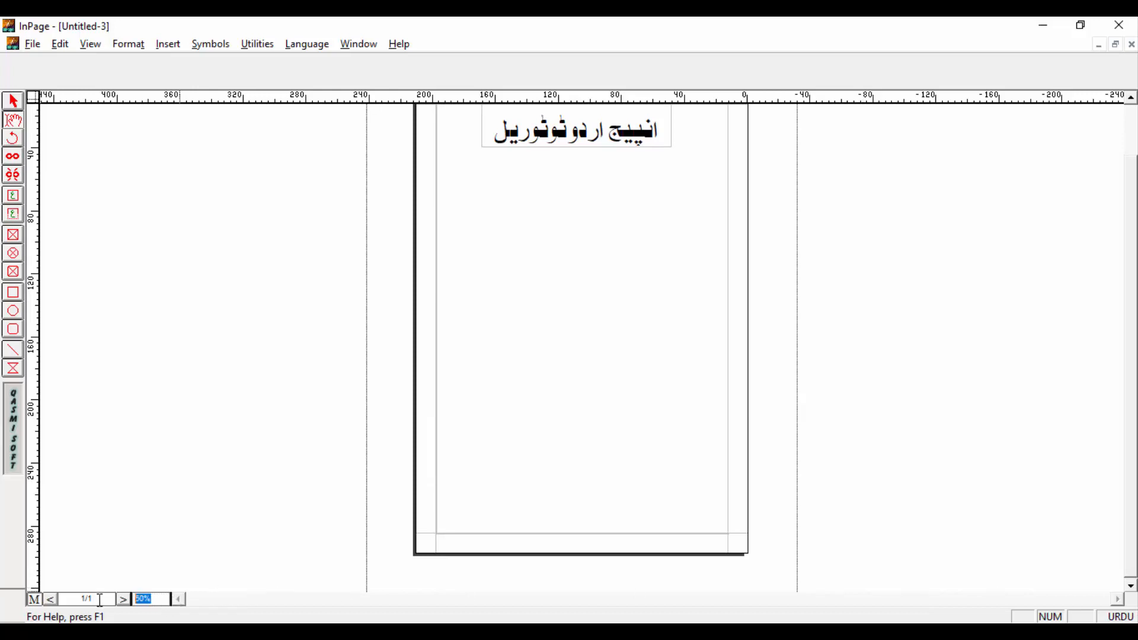
text(80)
key(Return)
click(1126, 573)
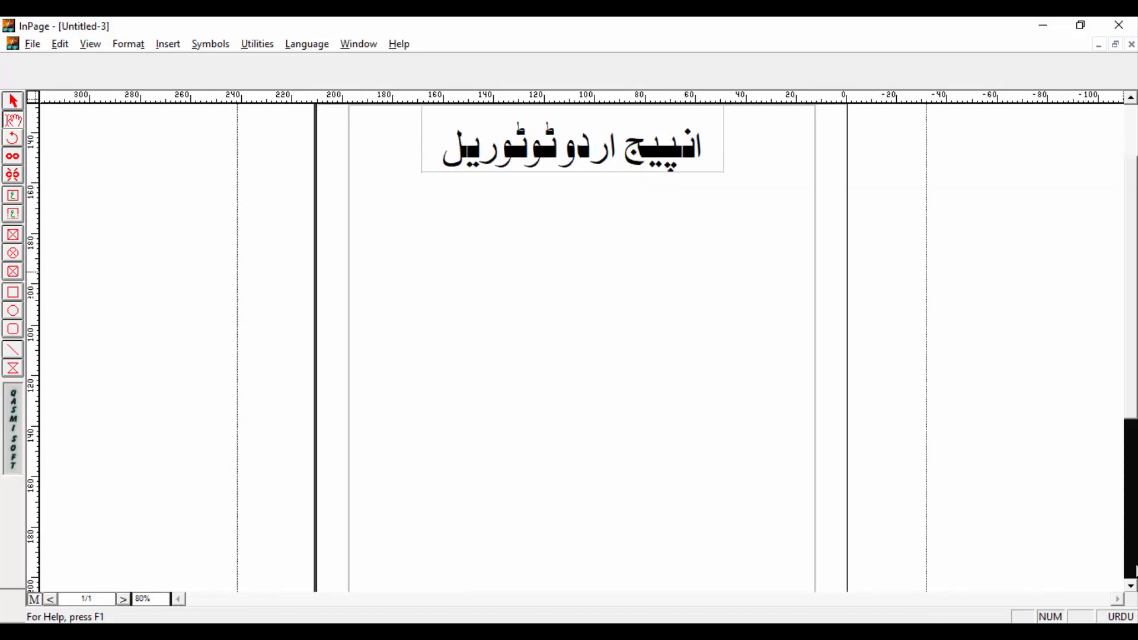
drag(157, 600, 48, 609)
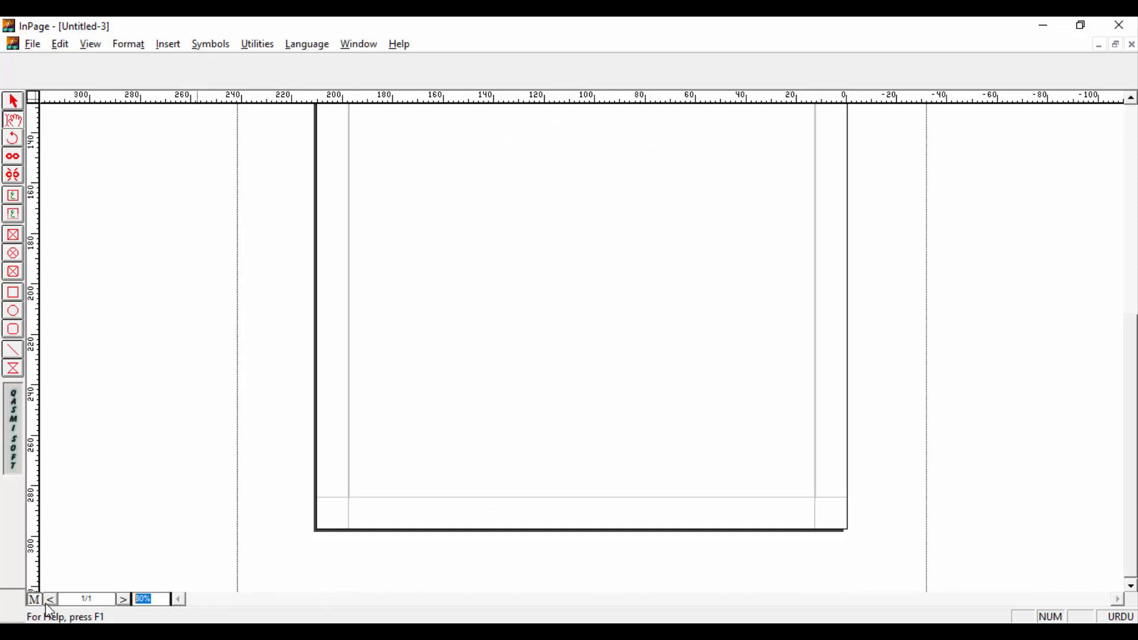
text(100)
key(Return)
click(1133, 570)
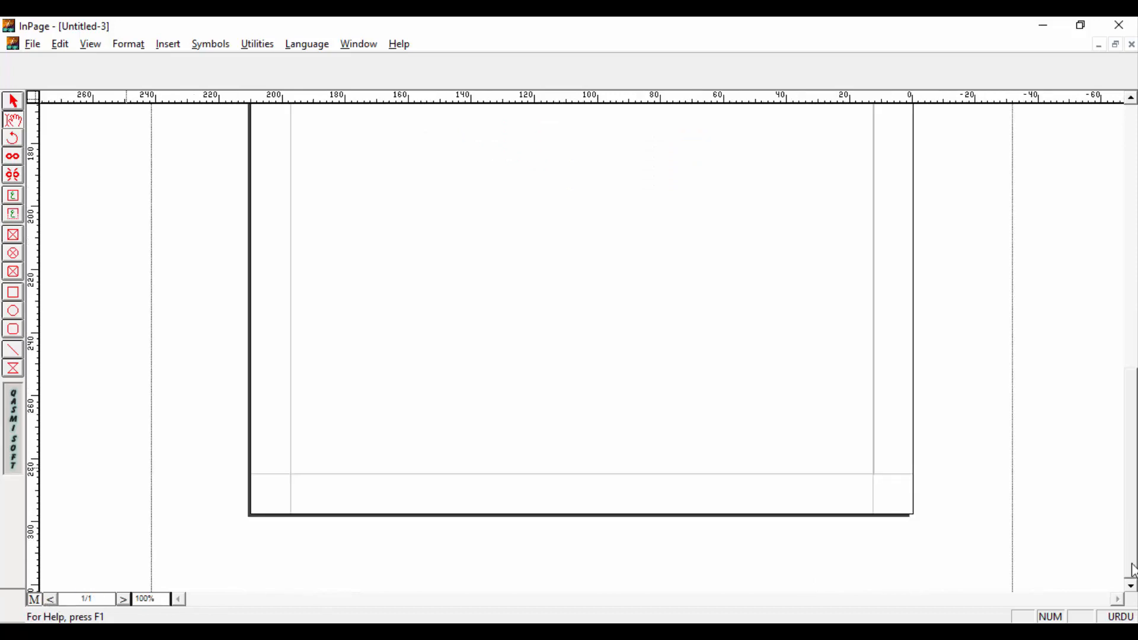
click(13, 214)
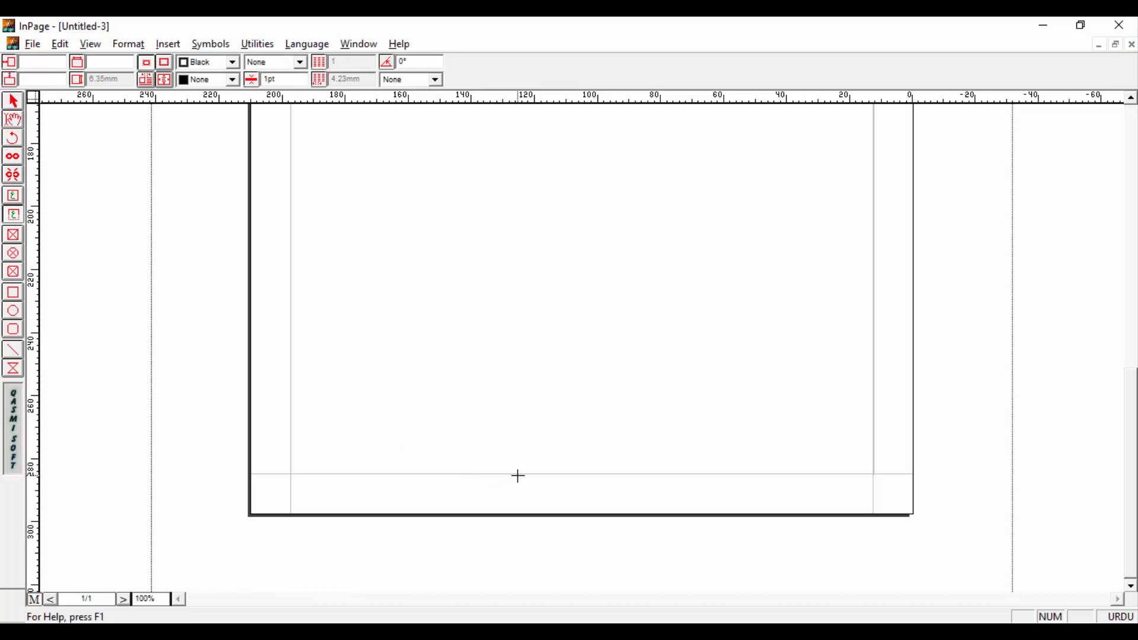
drag(497, 474, 613, 496)
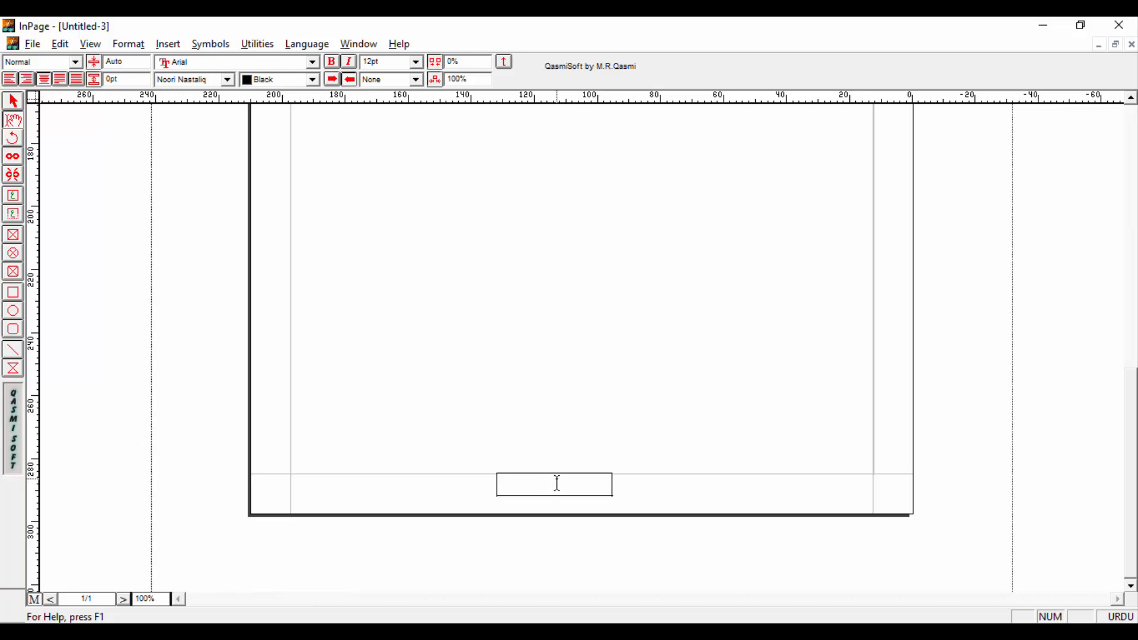
Insert an automatic page number into the text box in the master page's bottom margin.
click(167, 44)
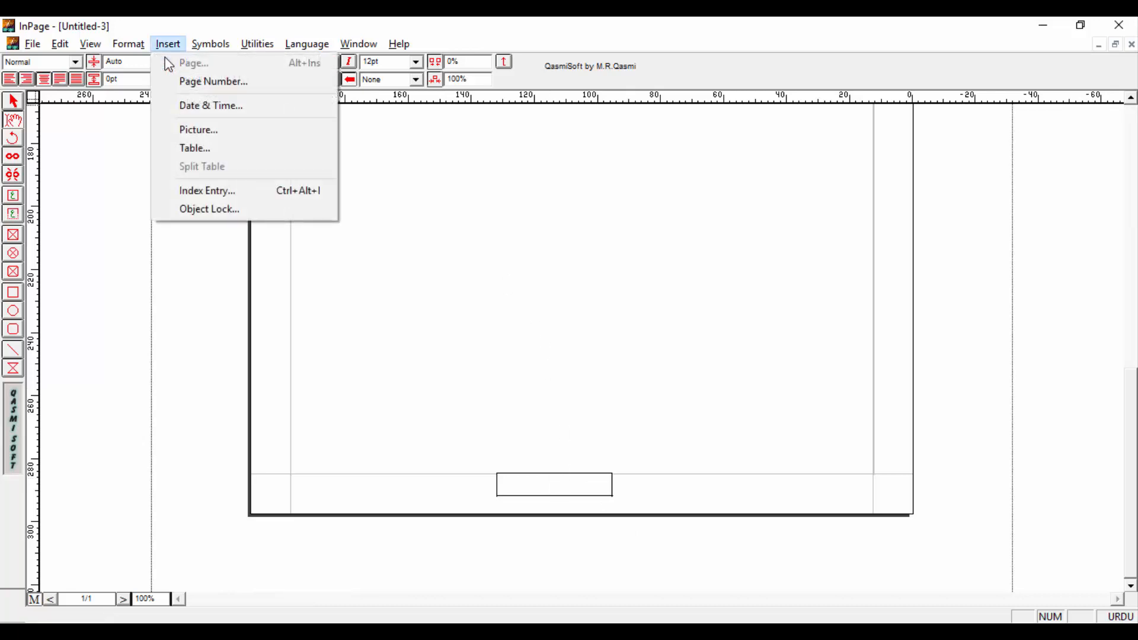
click(270, 83)
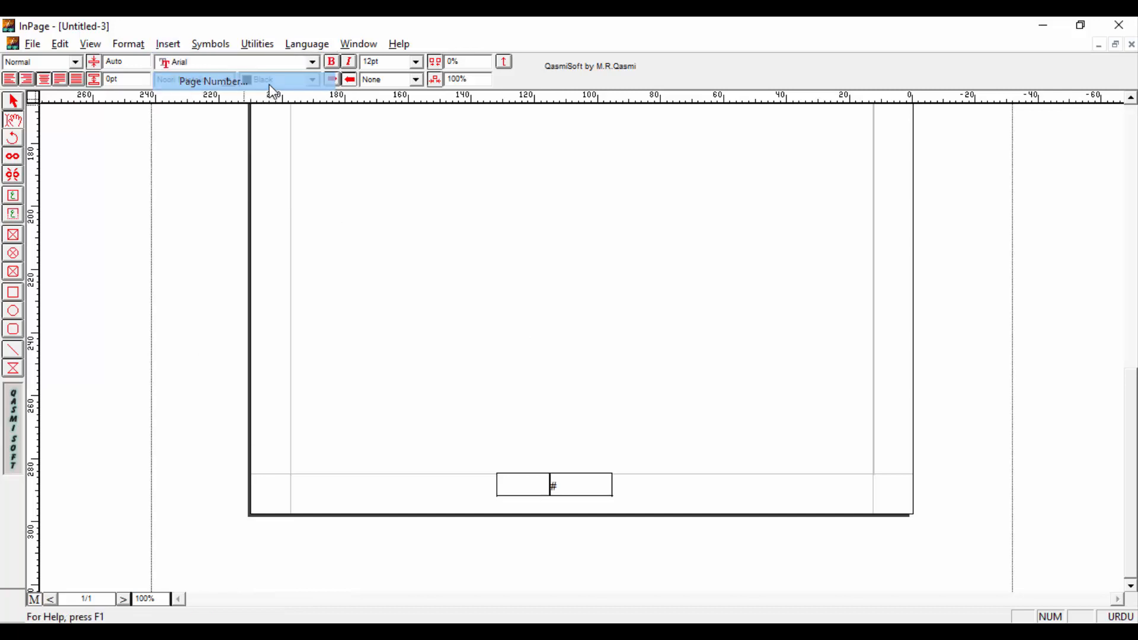
drag(570, 500, 523, 493)
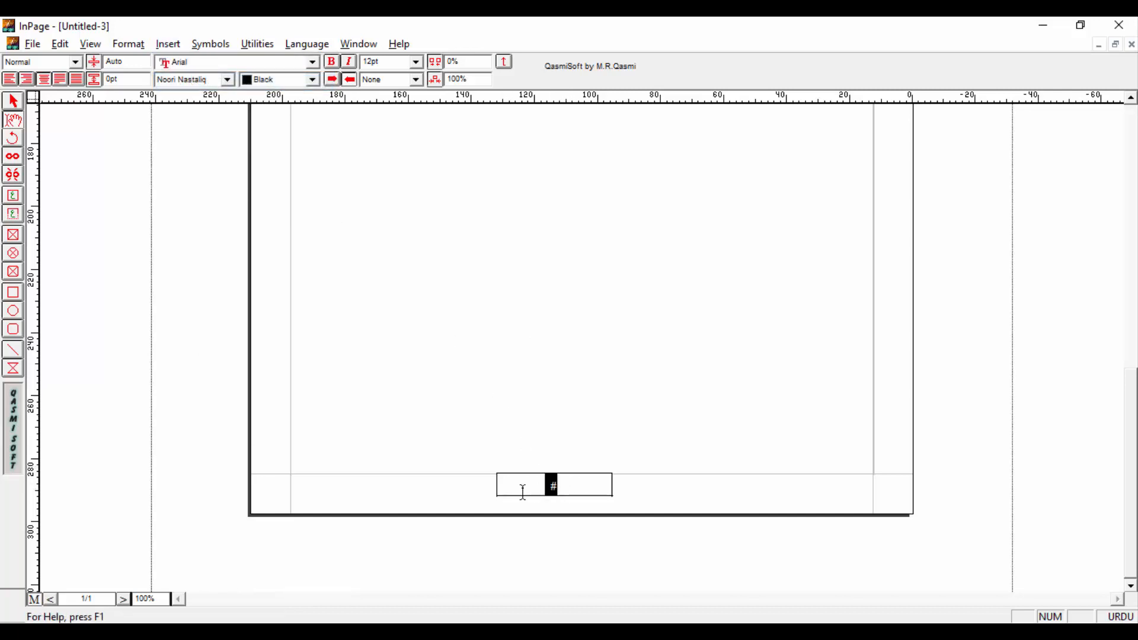
click(585, 497)
Return to page 2 of the document and examine its page number, body text and title.
click(35, 600)
click(35, 600)
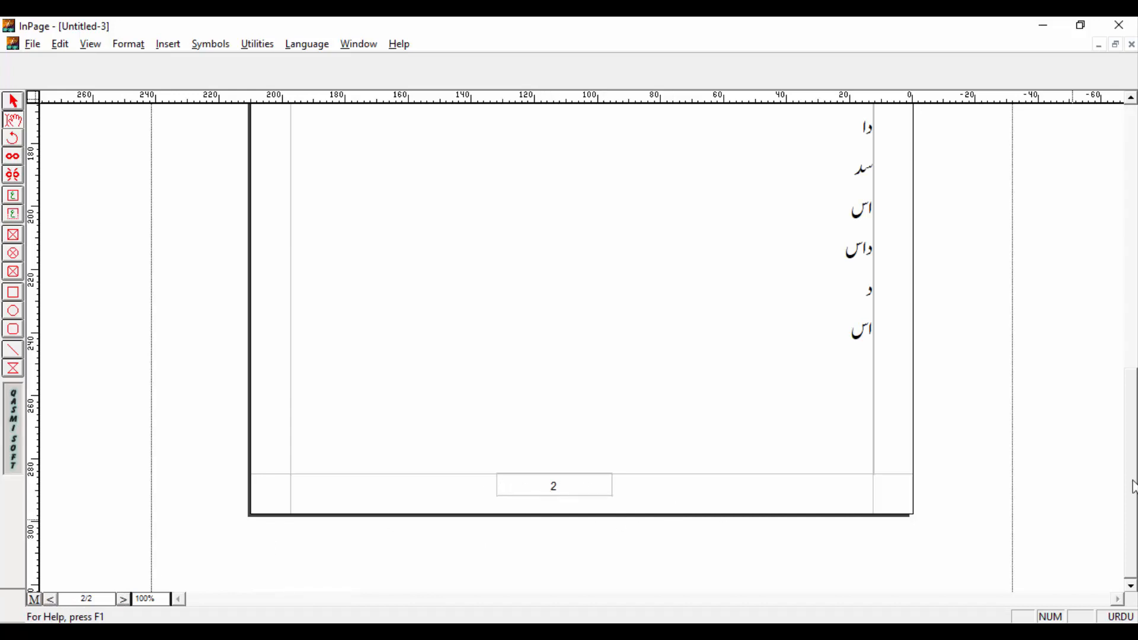
drag(1132, 487, 1132, 274)
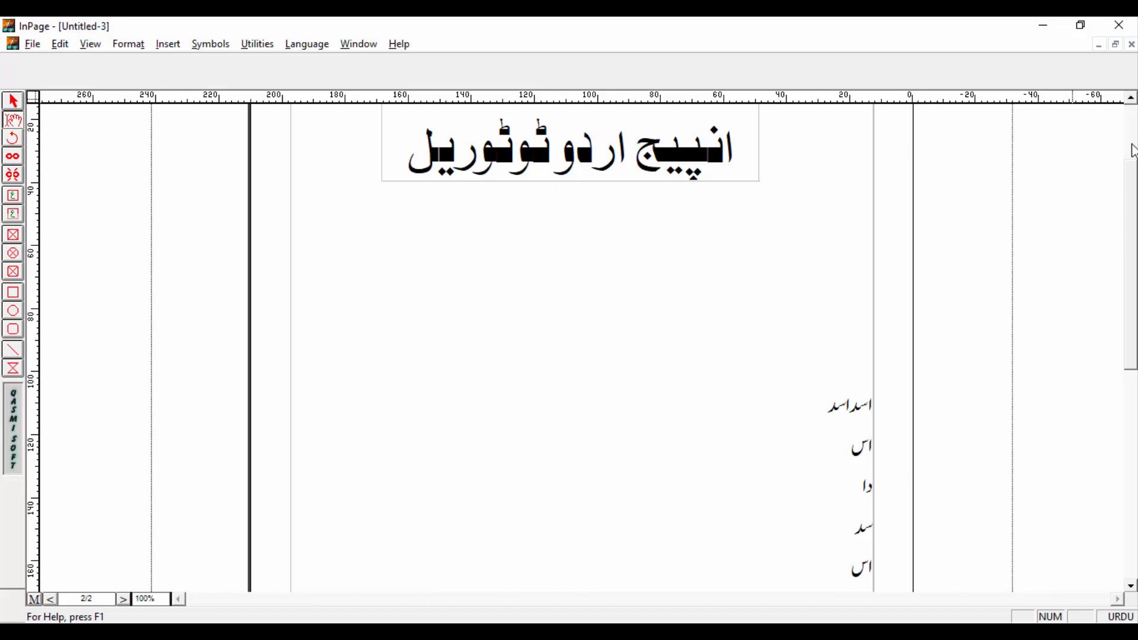
drag(1132, 150, 1135, 472)
drag(1135, 551, 1133, 418)
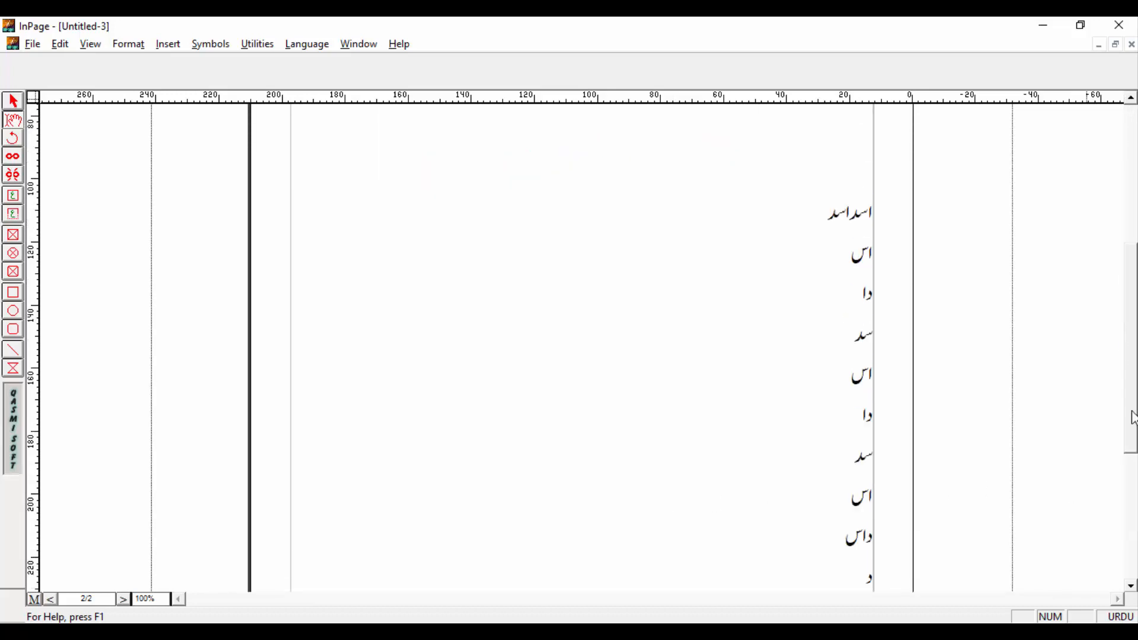
click(1133, 216)
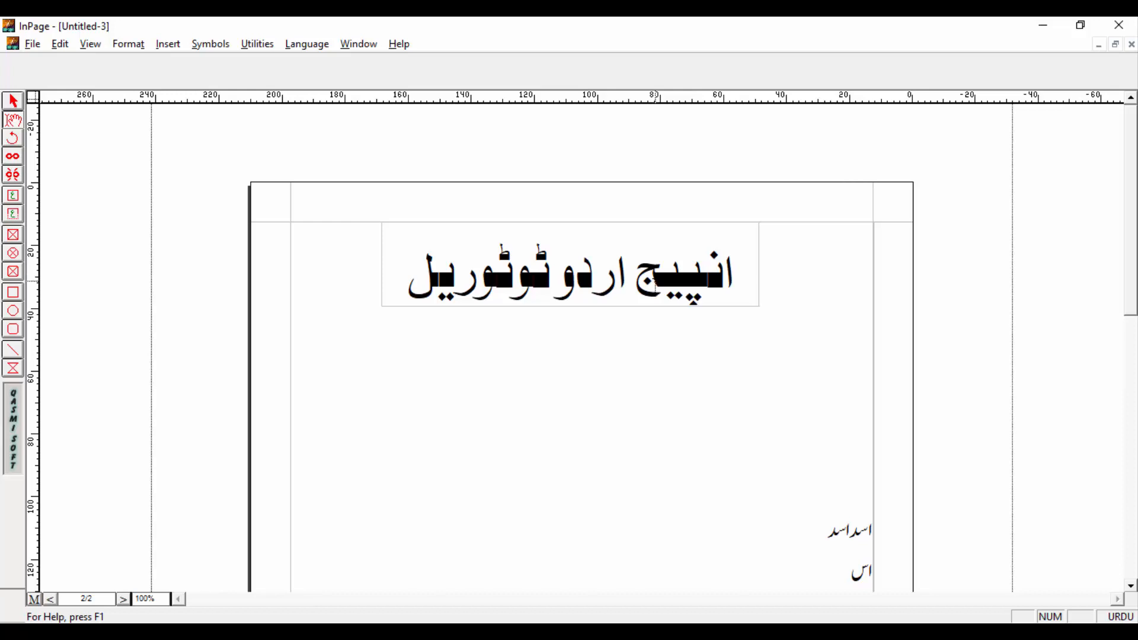
Draw a text box about 29 mm wide at the left end of the master page's top margin and enter "اردو نساب".
click(12, 214)
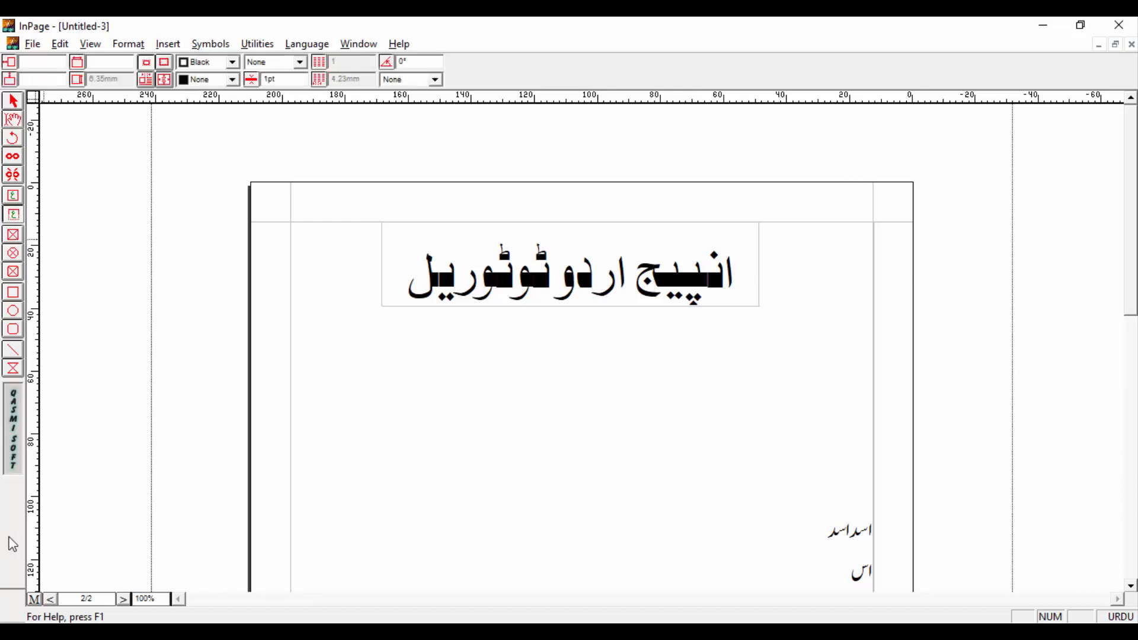
click(34, 599)
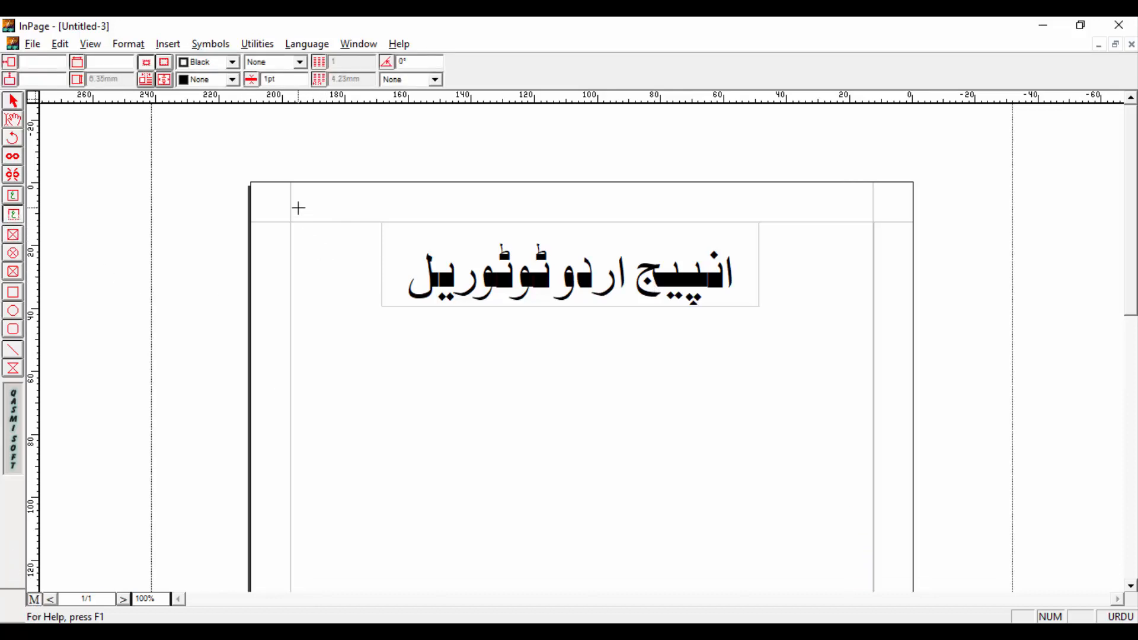
drag(290, 194, 383, 215)
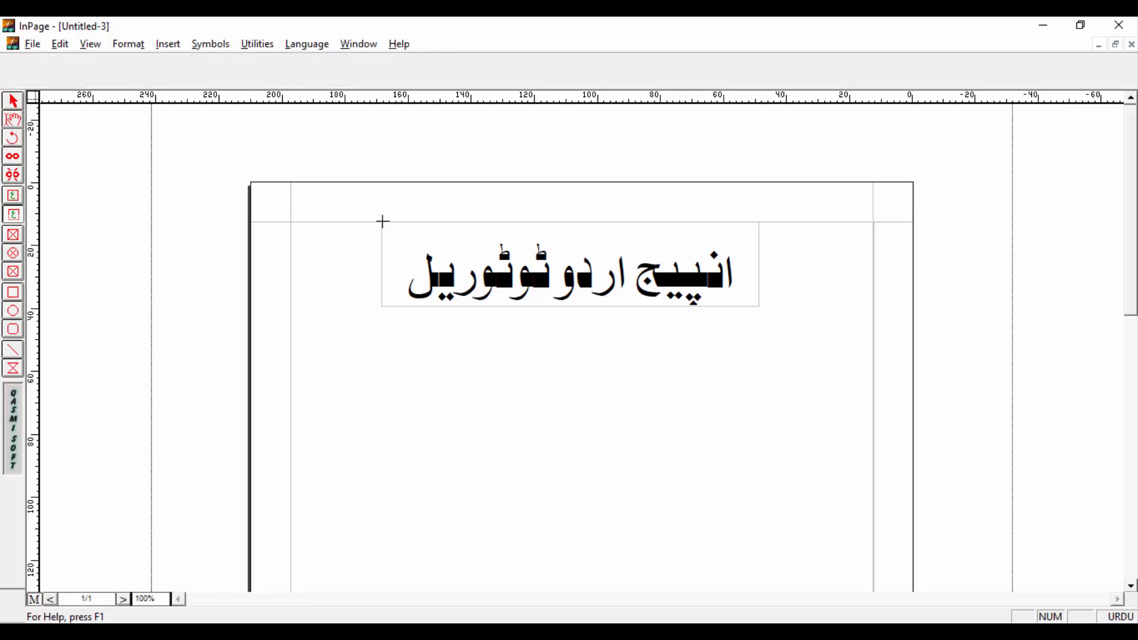
click(368, 209)
text(ار)
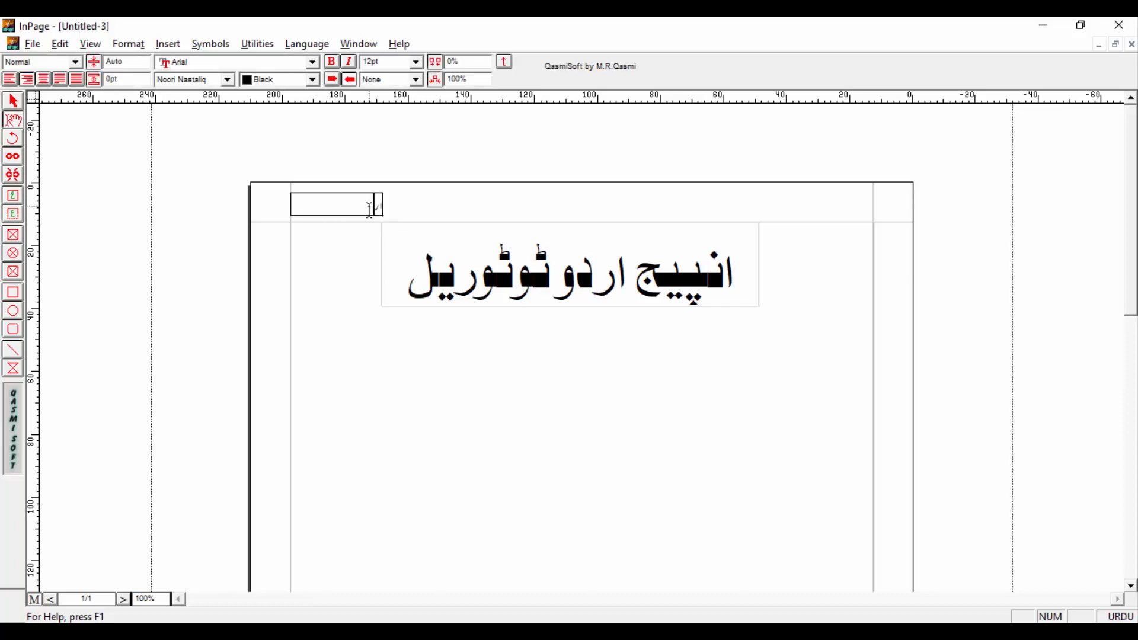
text(دونصاب)
Set the text in the top margin box to 15 pt and make it bold.
key(ctrl+a)
key(F8)
key(Left)
key(ctrl+a)
key(F8)
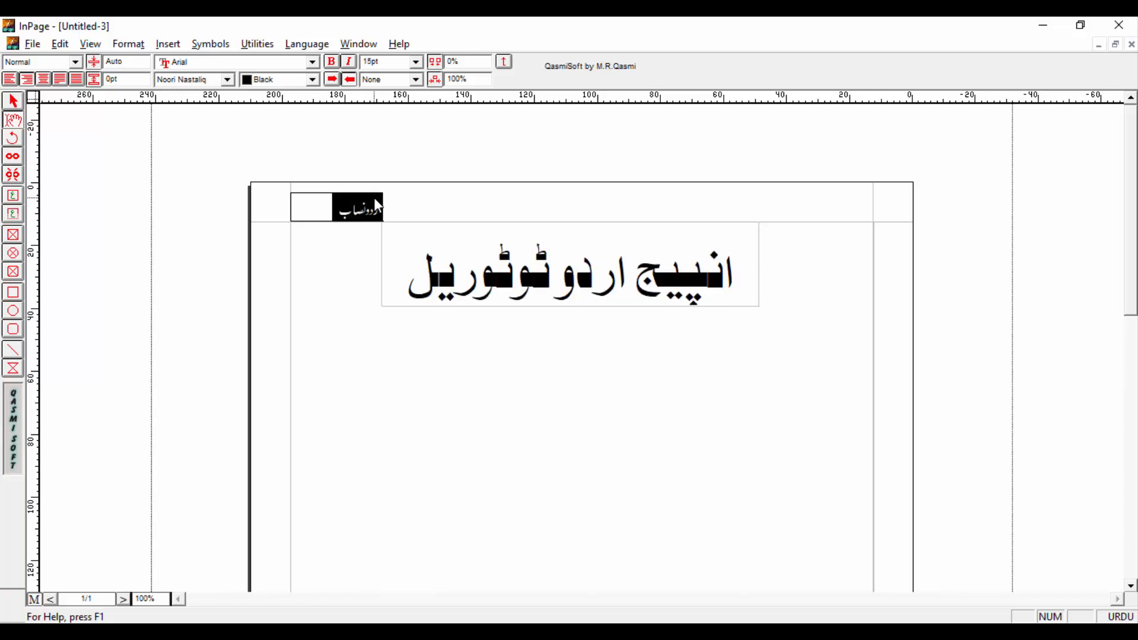
click(331, 62)
Add a space between the two words of the top margin text and leave text editing.
click(278, 234)
click(351, 208)
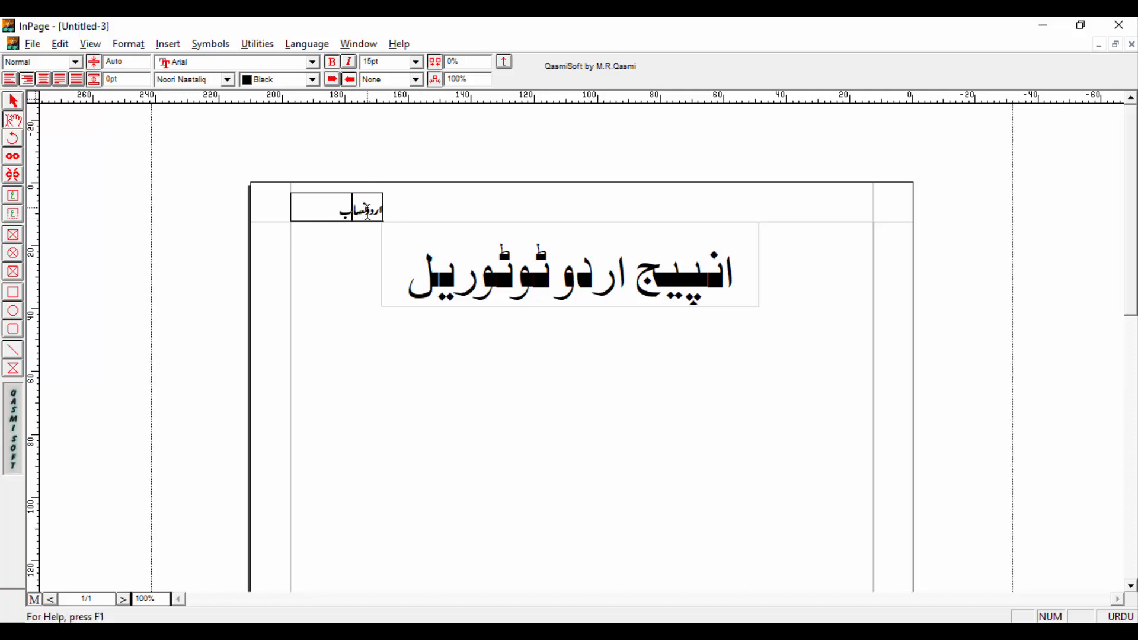
click(364, 209)
click(15, 106)
click(463, 380)
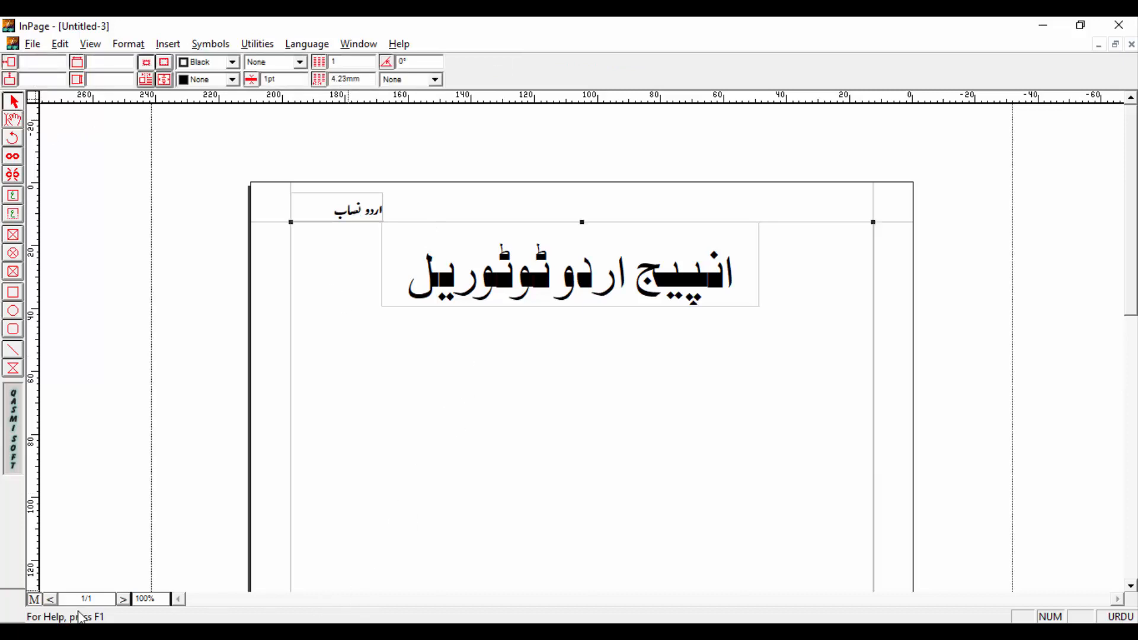
Return to the document and switch between pages 1 and 2 to check the top margin text and title.
click(33, 600)
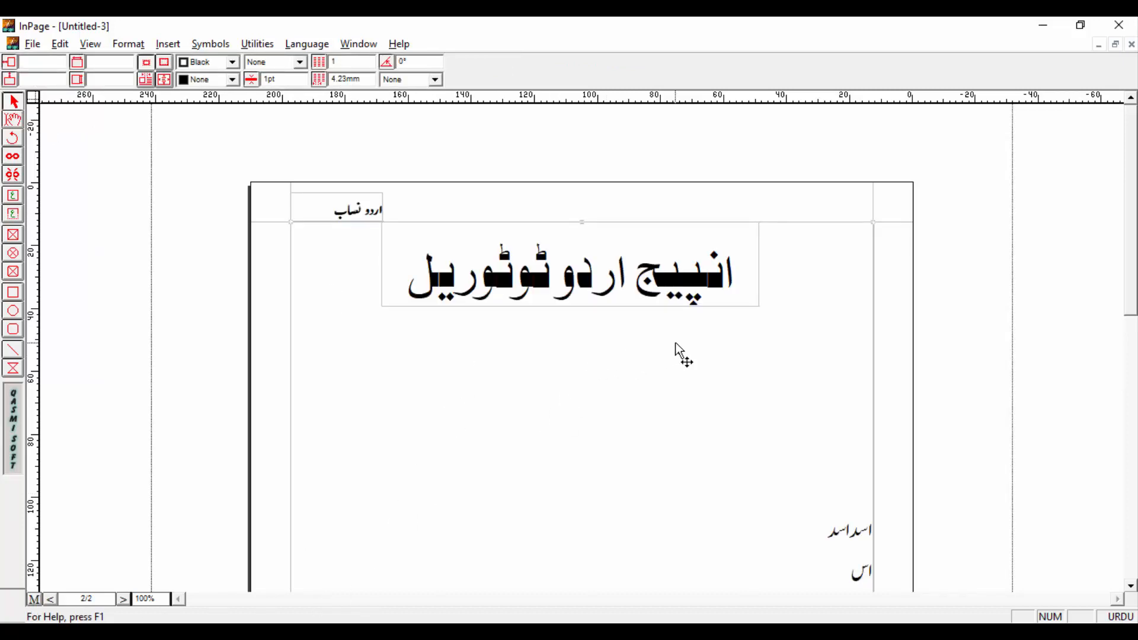
key(Page_Down)
key(Page_Up)
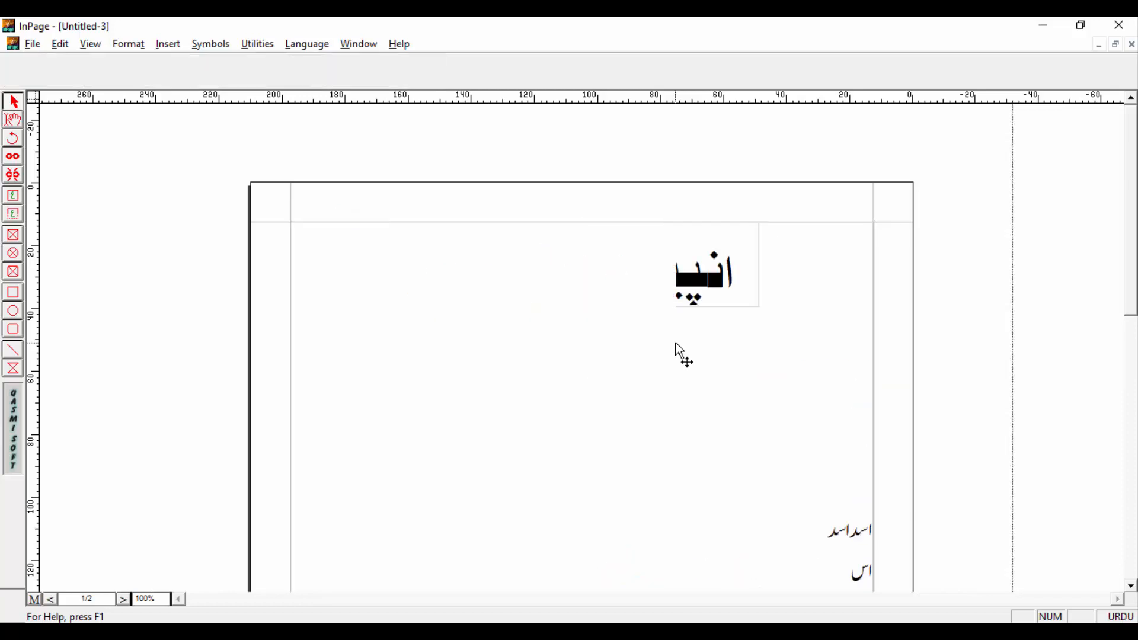
key(Page_Down)
key(Page_Up)
key(Page_Down)
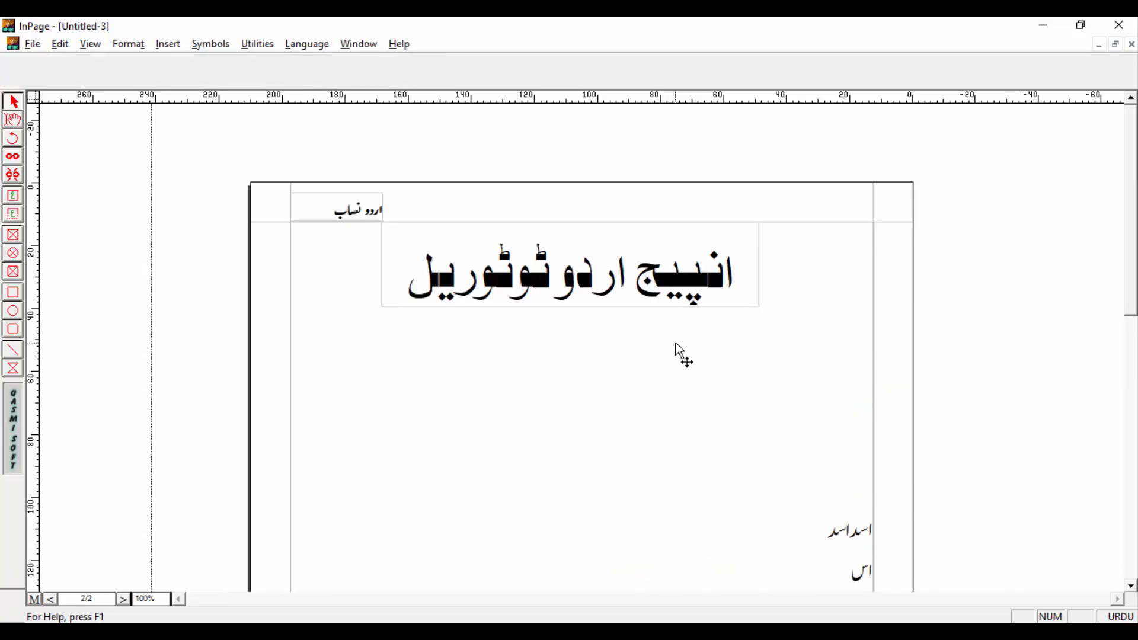
key(Page_Up)
Compare the automatic page numbers in the bottom margin of pages 1 and 2, ending at the top of page 1.
scroll(680, 351, down, 10)
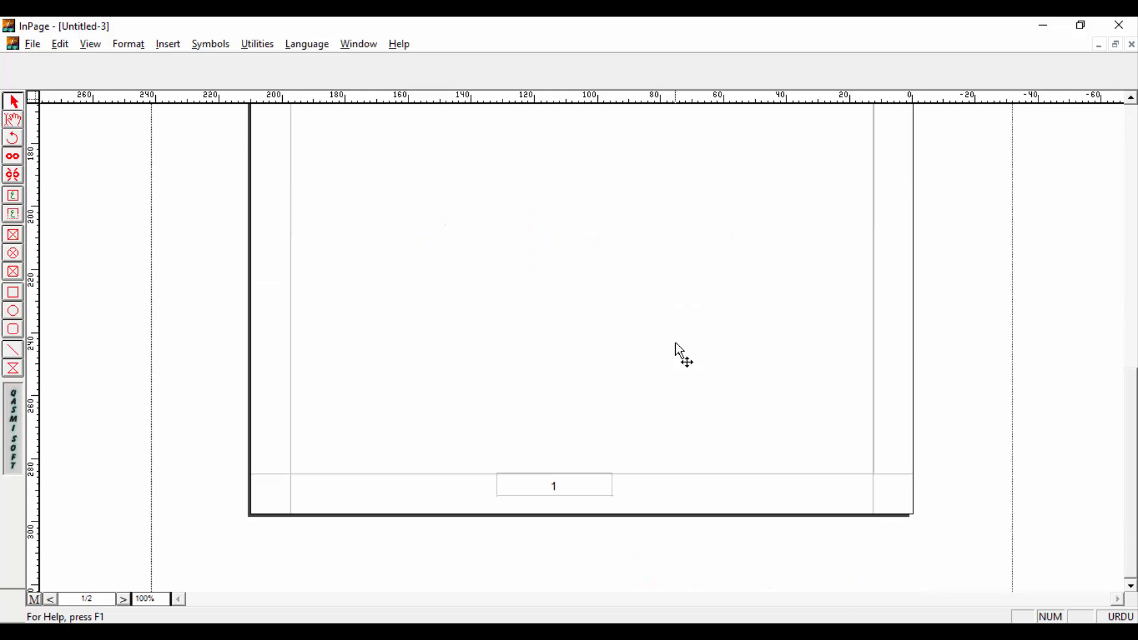
key(Page_Down)
key(Page_Up)
key(Page_Down)
key(Page_Up)
key(Page_Down)
key(Page_Up)
click(1133, 280)
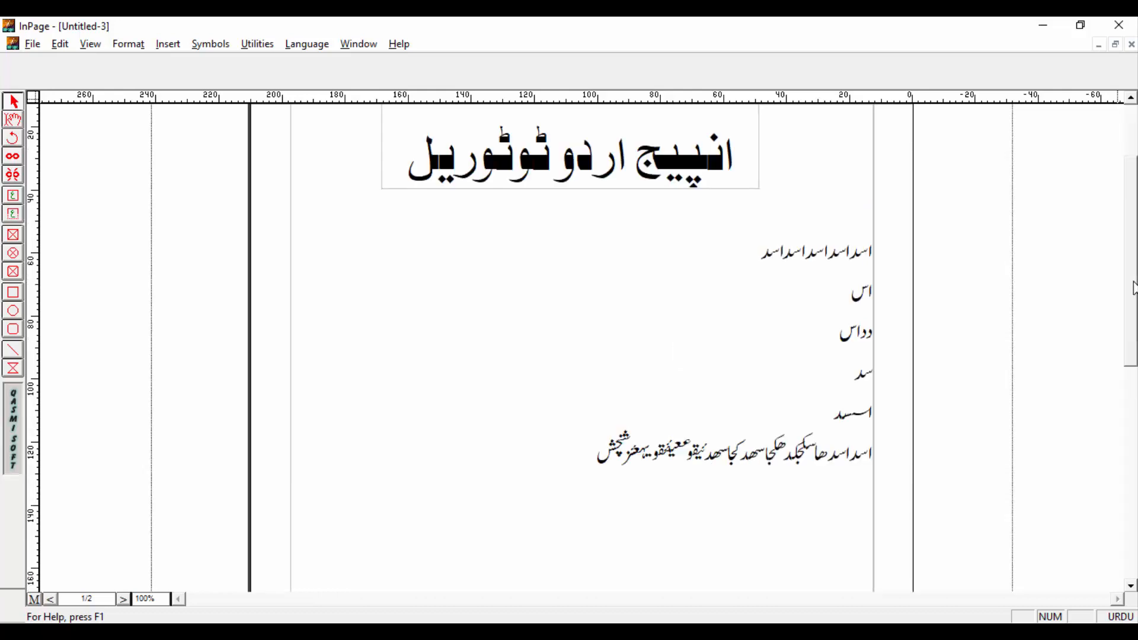
drag(1133, 280, 1132, 173)
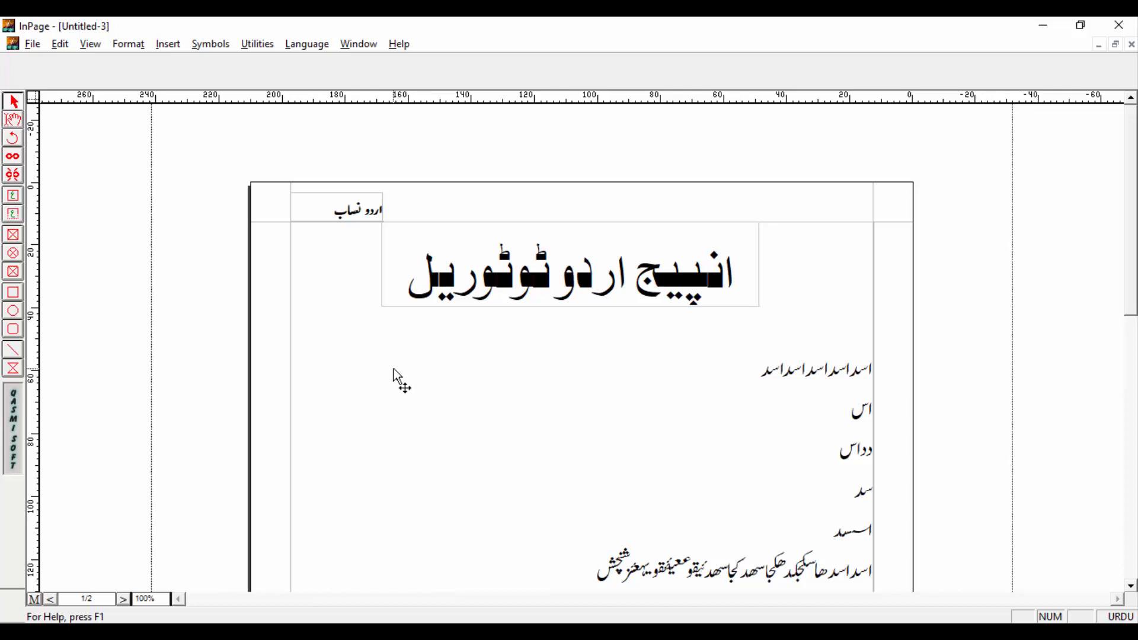
Give the master page's main text box a solid 4 pt border and check it on the document pages.
click(37, 599)
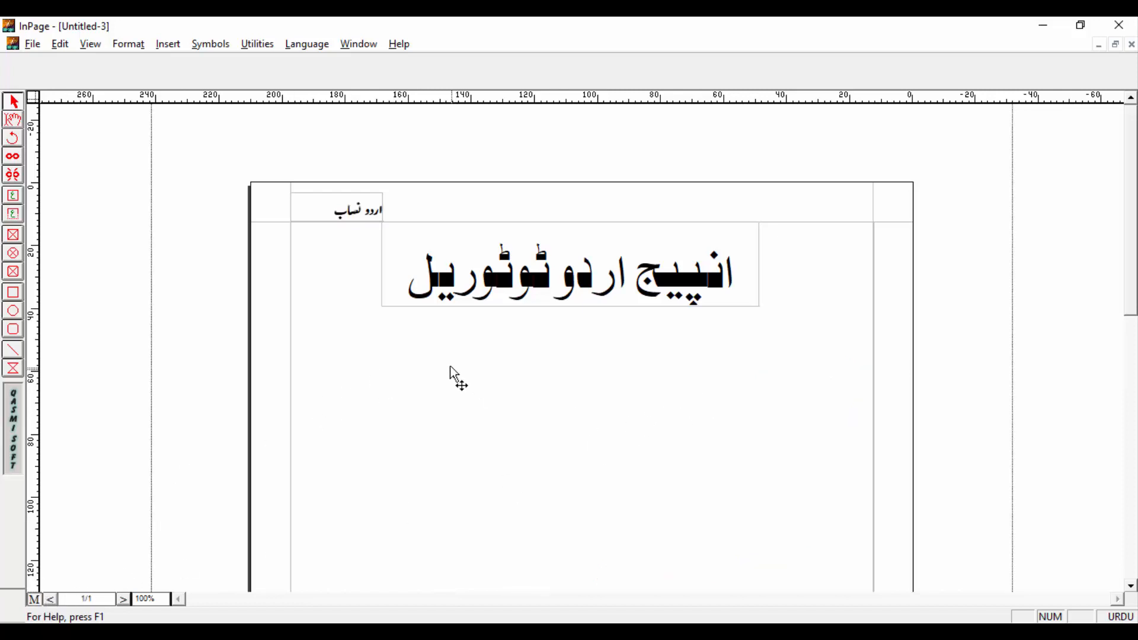
click(299, 250)
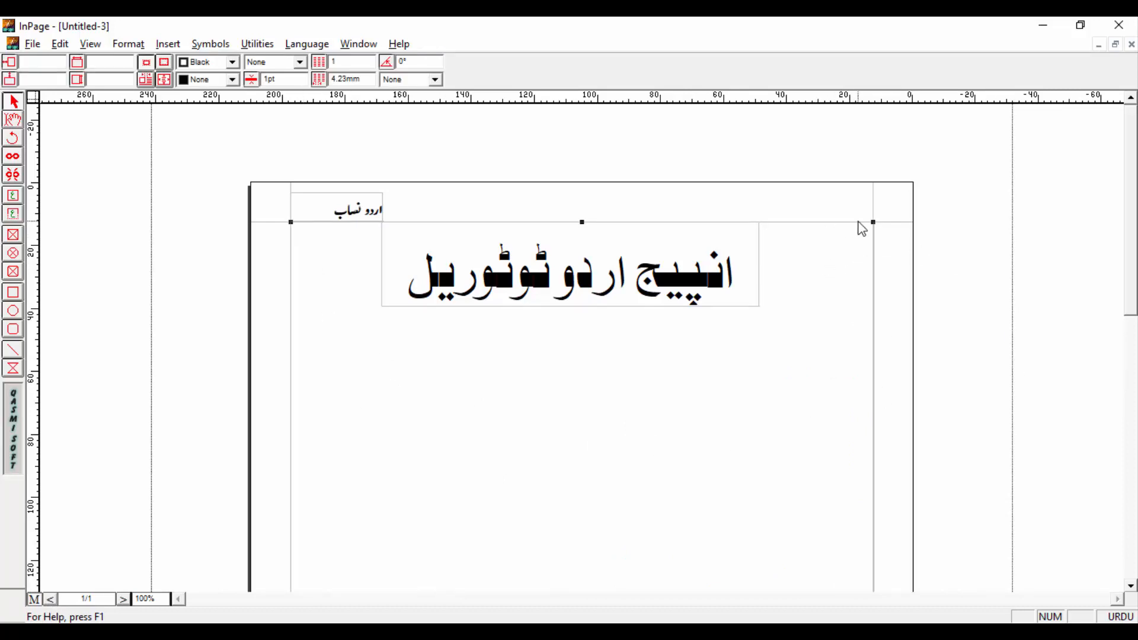
click(301, 62)
click(292, 93)
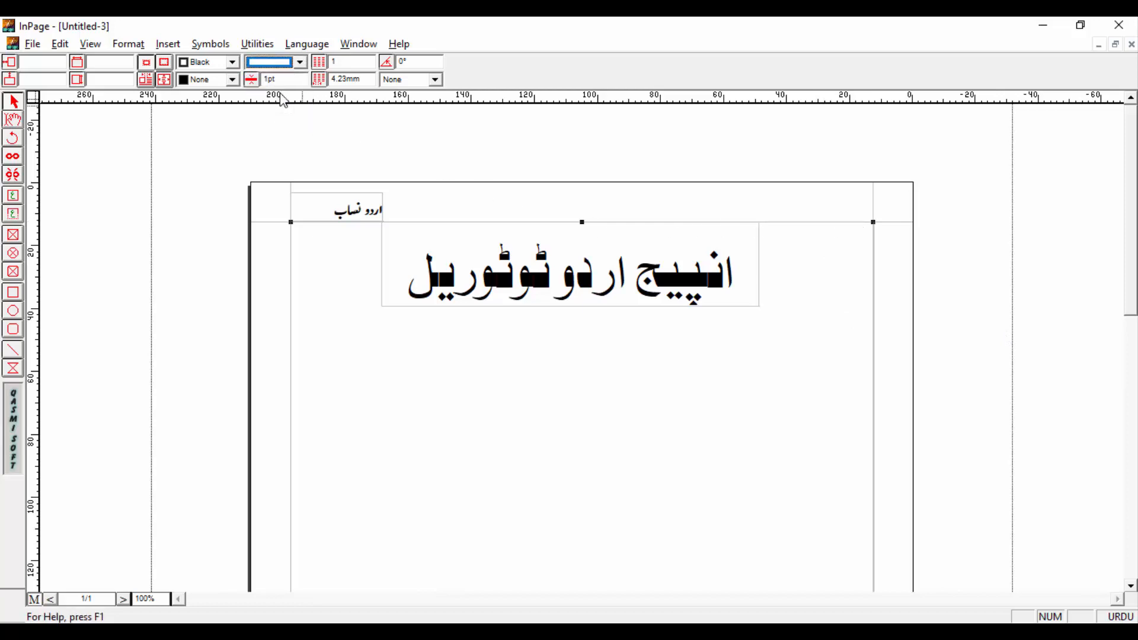
drag(306, 79, 260, 80)
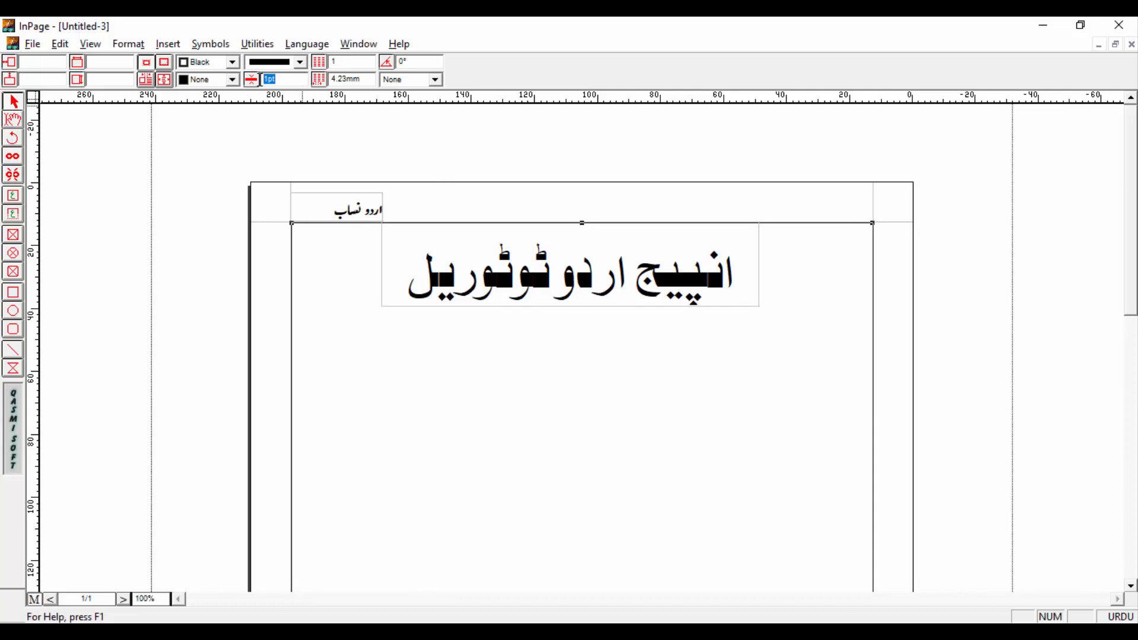
key(Return)
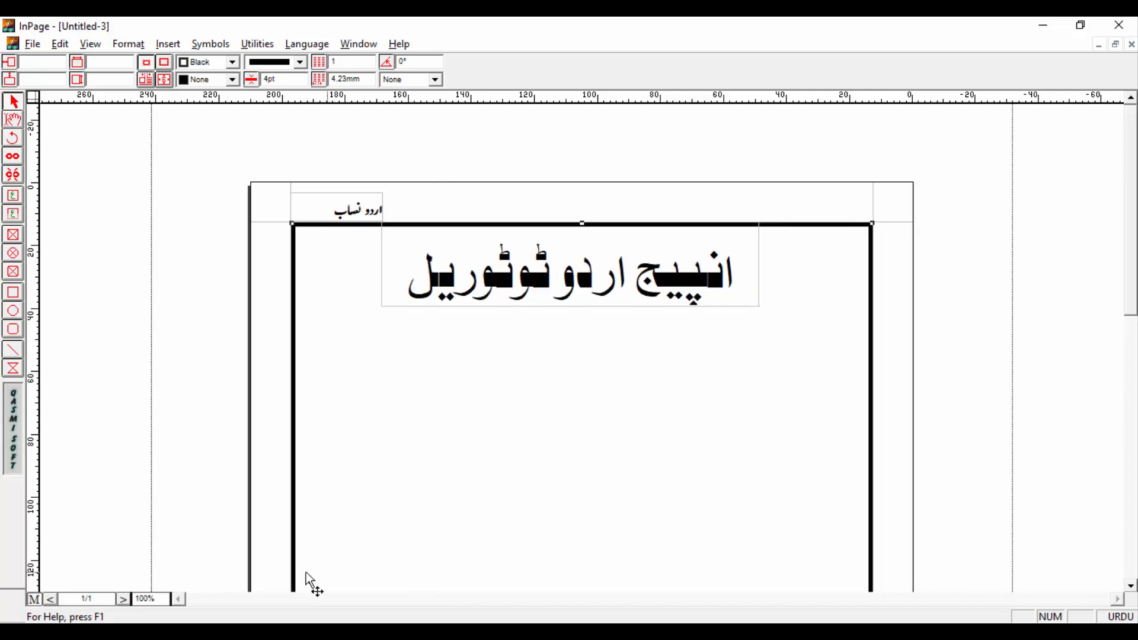
click(38, 603)
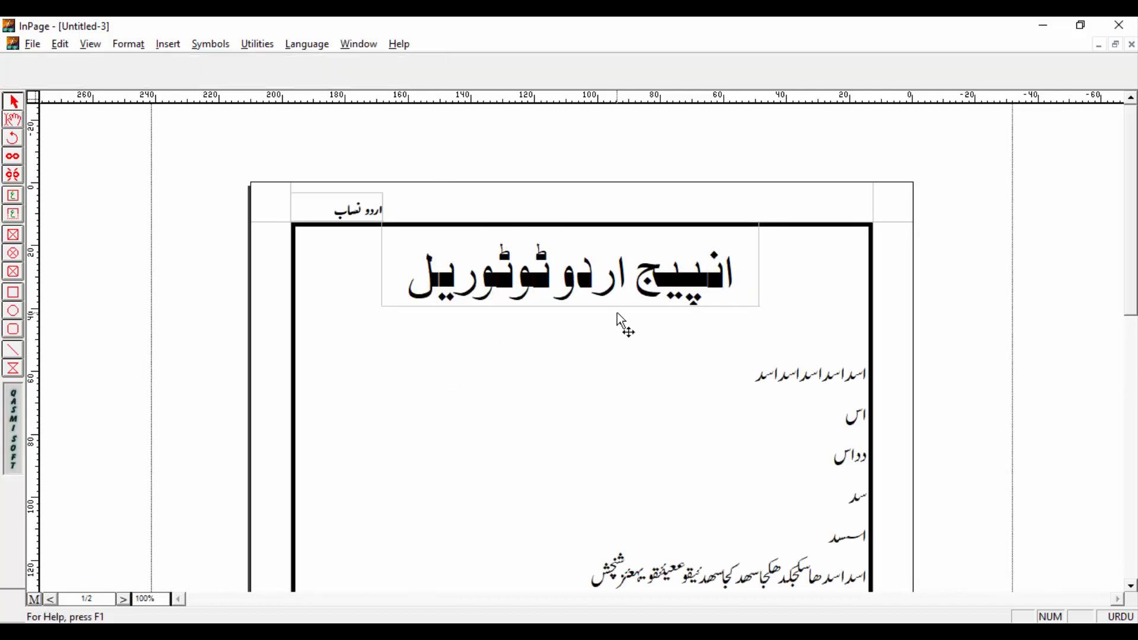
drag(1133, 297, 1133, 542)
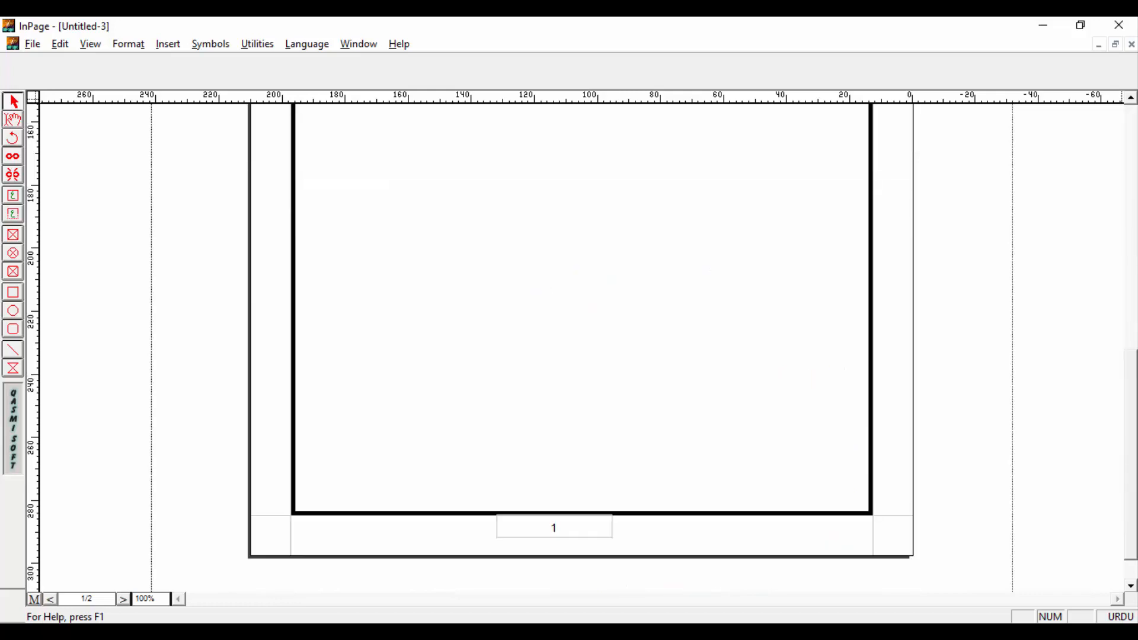
click(124, 600)
Set the background colour of the master page's main text box to Yellow.
click(33, 600)
click(412, 453)
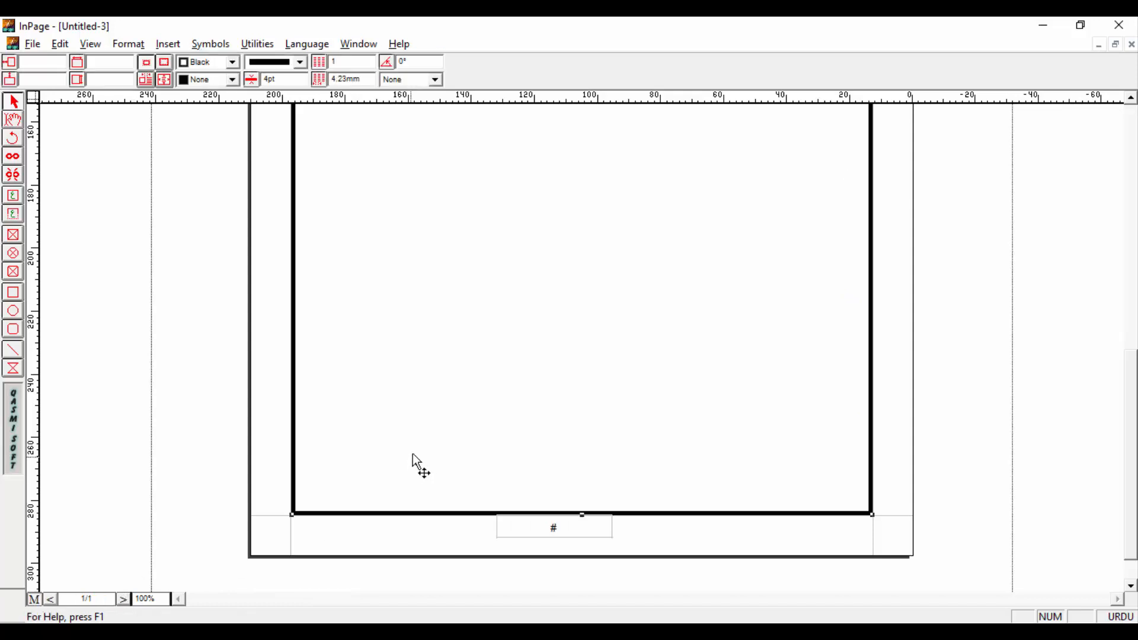
click(210, 76)
click(210, 74)
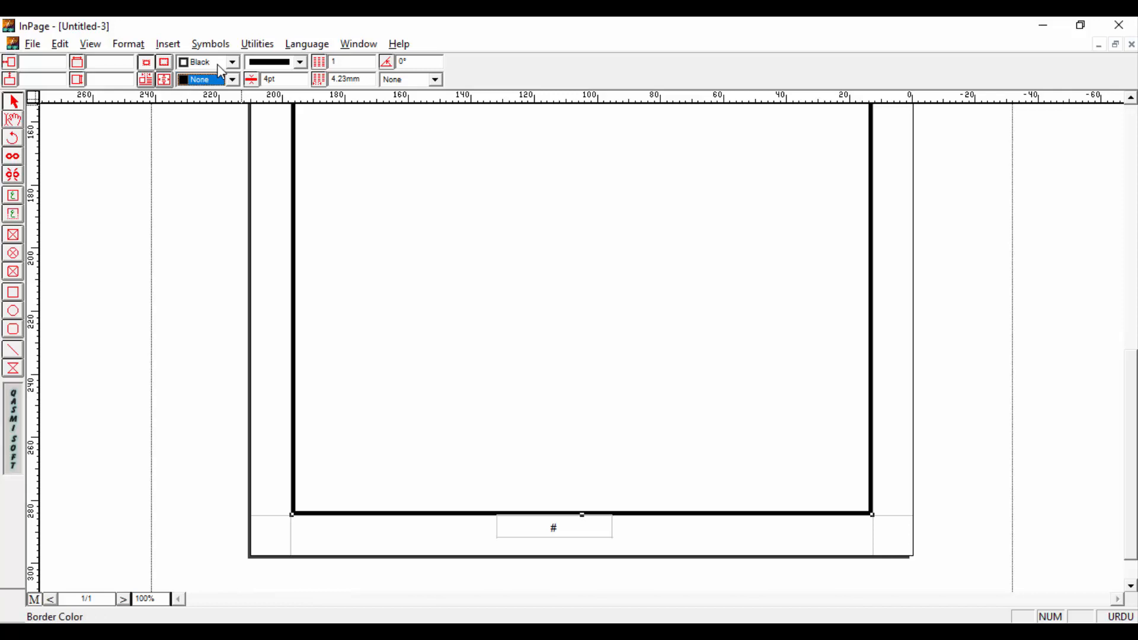
double_click(467, 237)
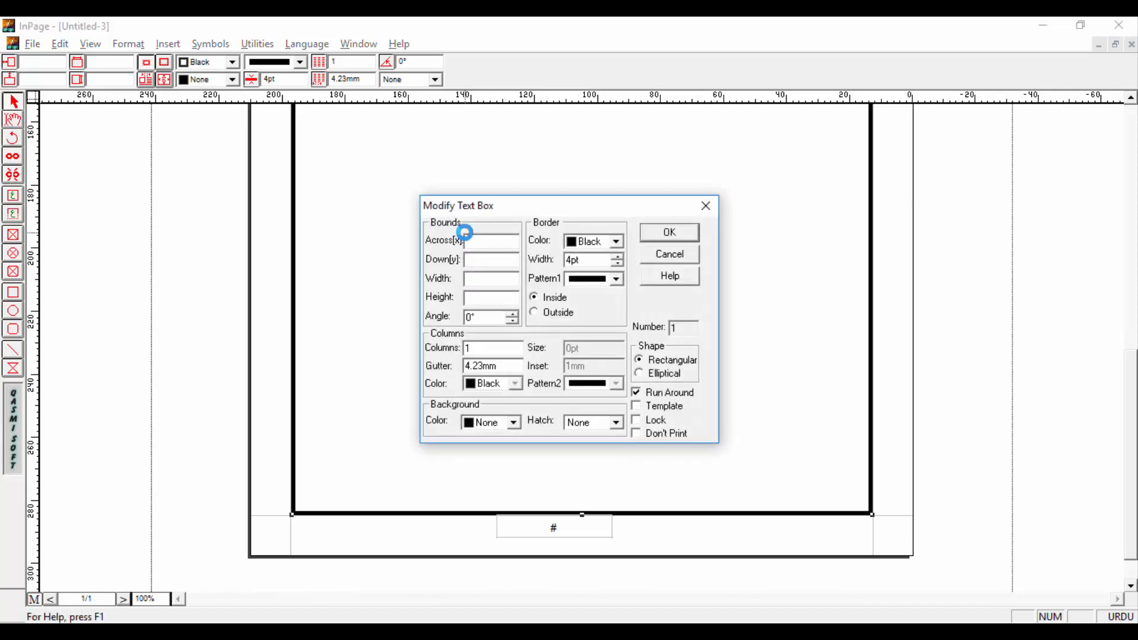
click(508, 426)
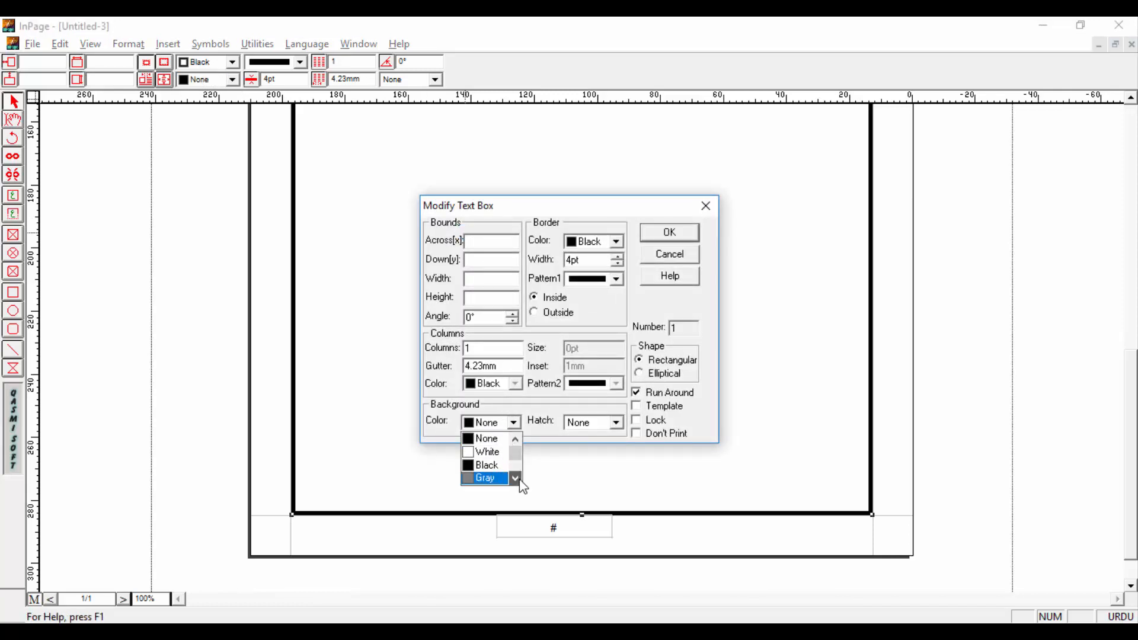
click(516, 477)
click(516, 478)
click(515, 478)
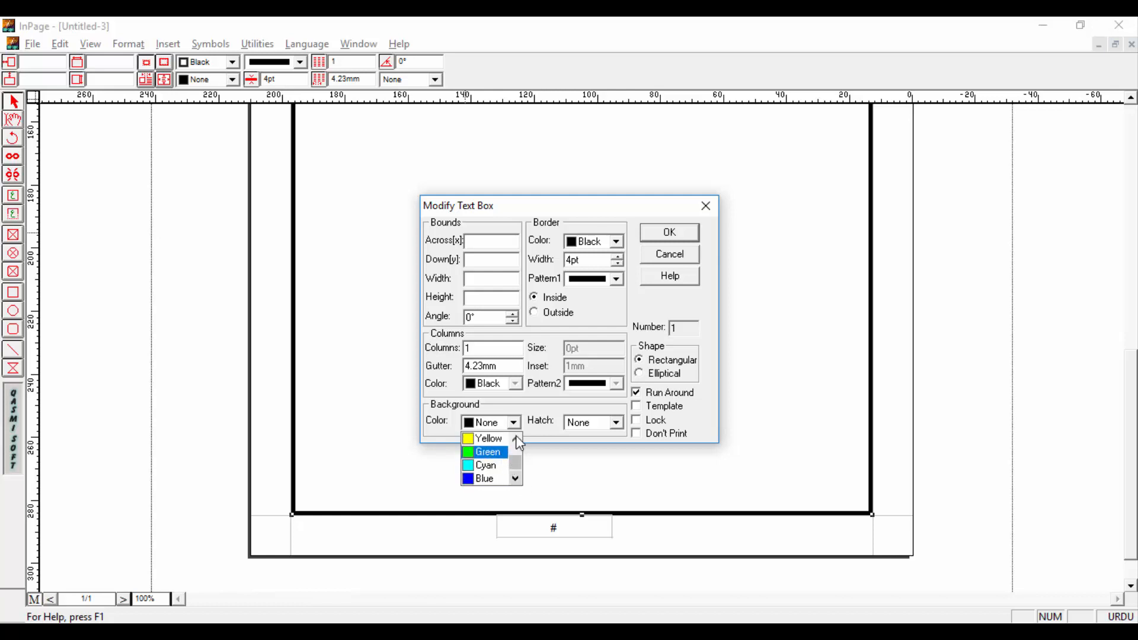
click(515, 439)
click(515, 439)
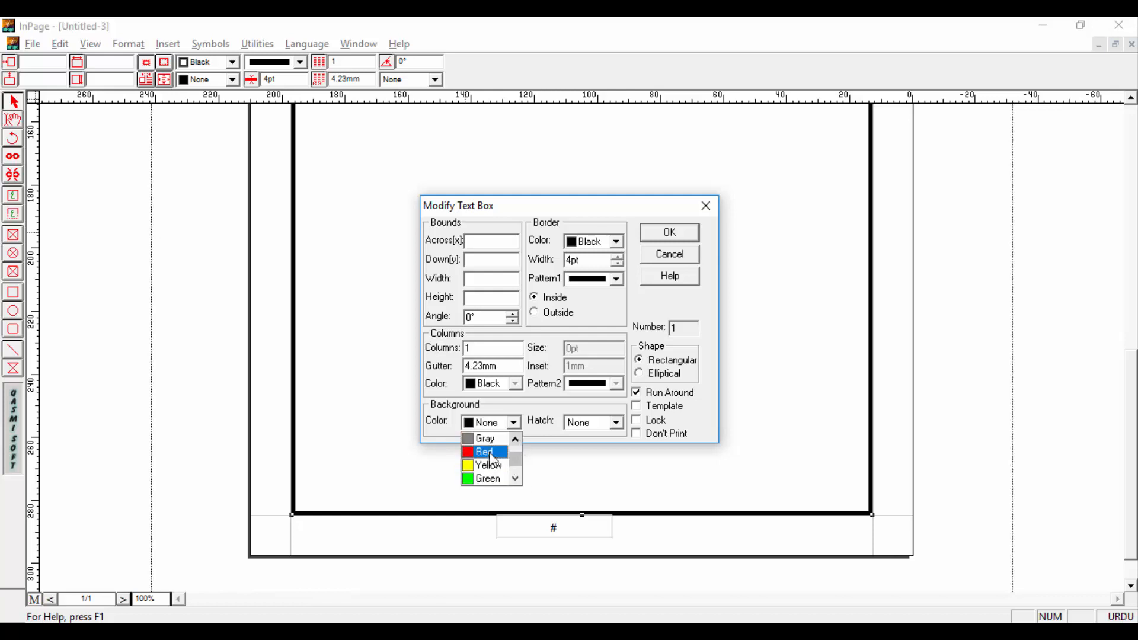
click(492, 465)
click(669, 232)
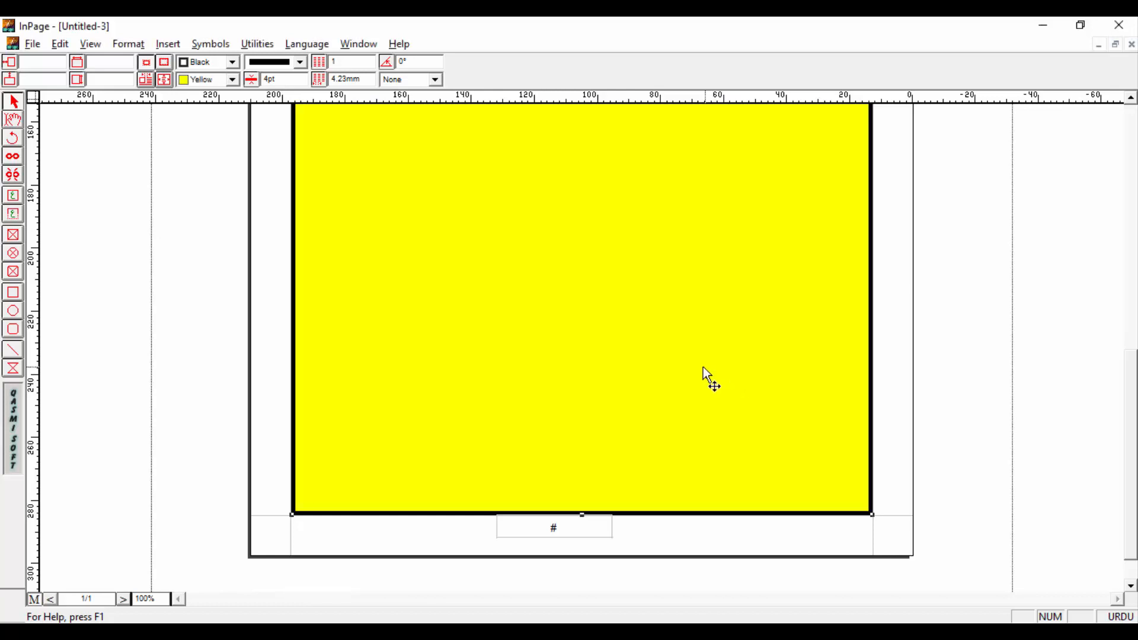
Return to page 1 and examine the background, title and top margin text, testing whether these master items can be selected or moved.
click(34, 598)
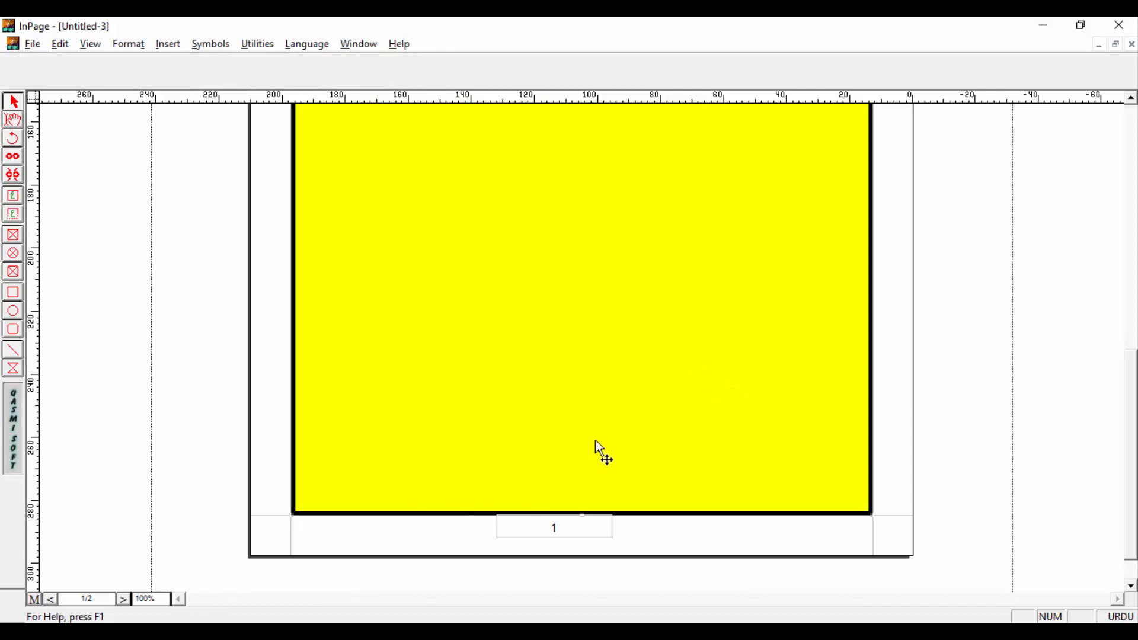
click(1130, 317)
drag(1130, 323, 1131, 289)
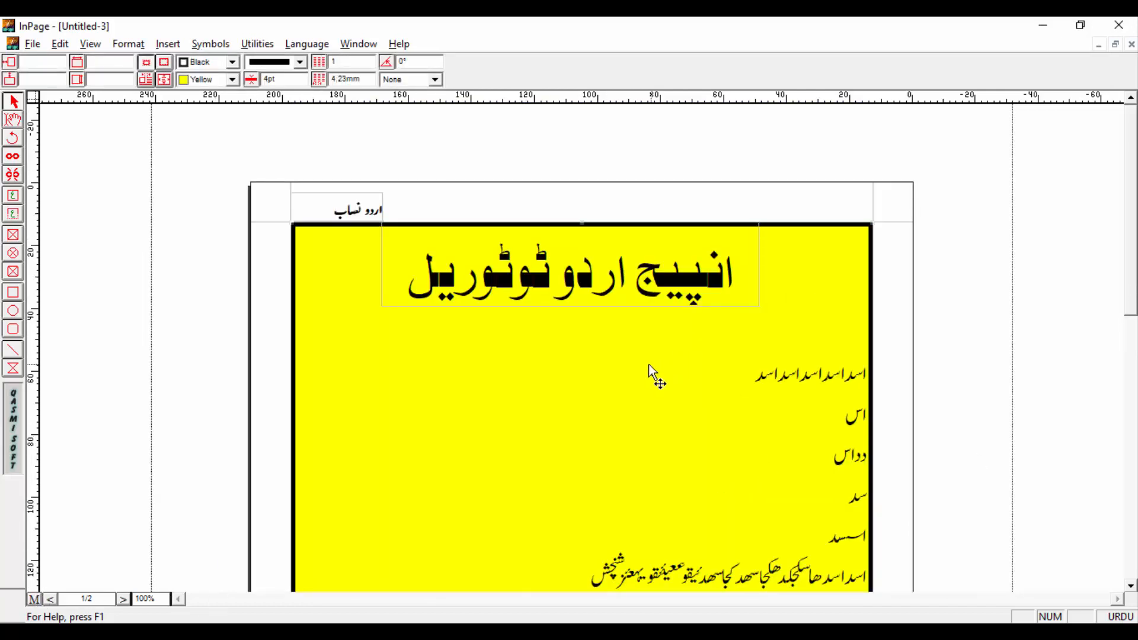
click(619, 291)
click(316, 203)
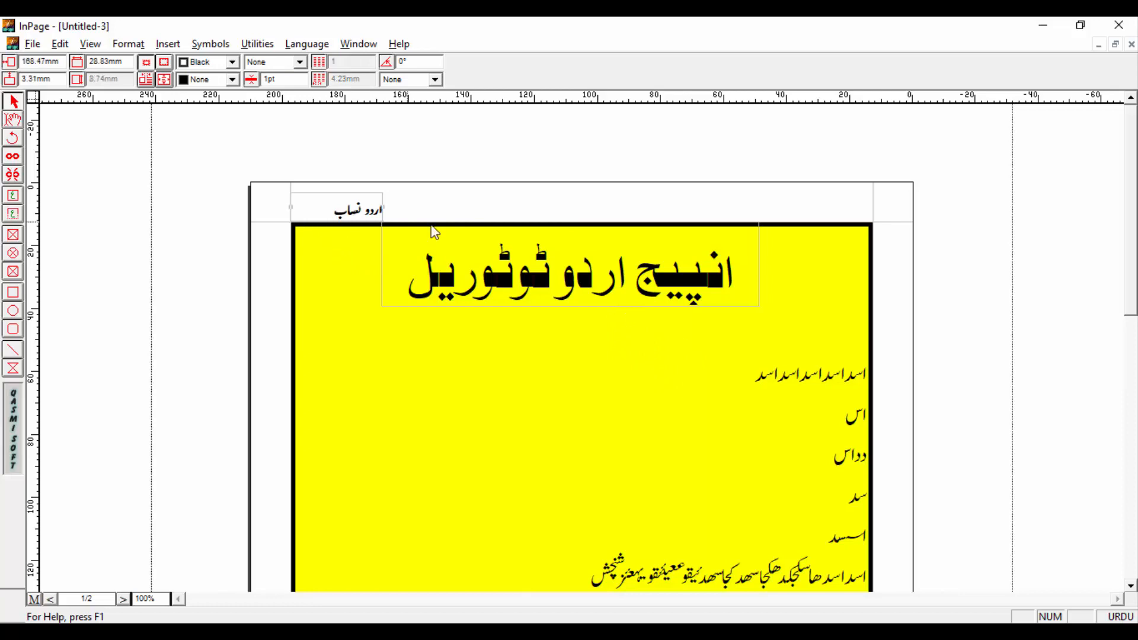
click(576, 249)
click(850, 164)
drag(570, 358, 278, 378)
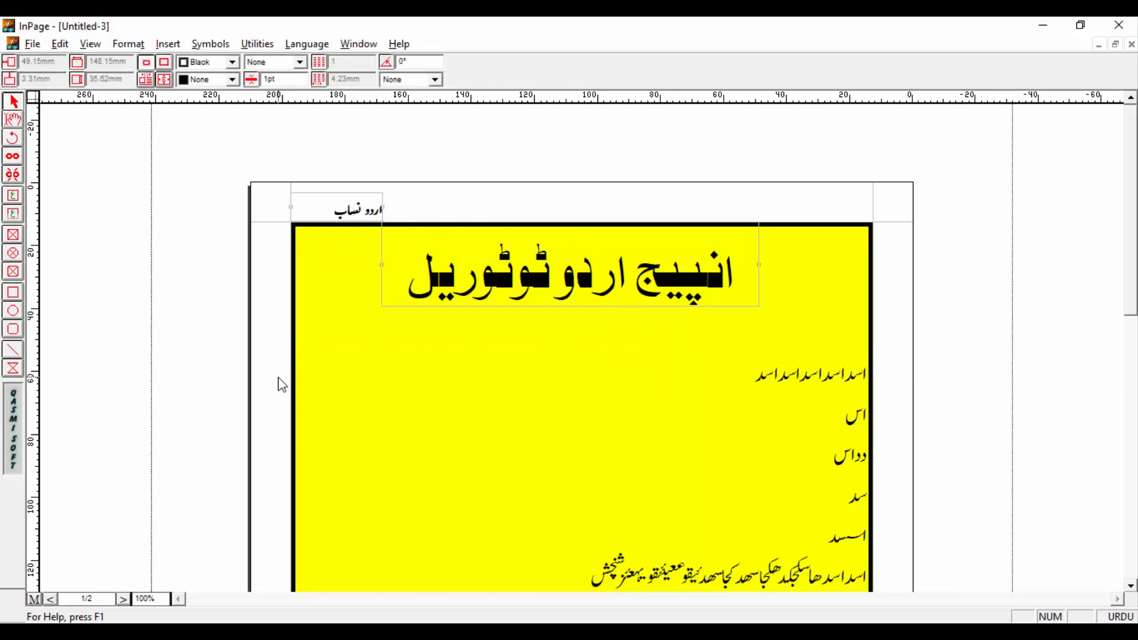
click(945, 165)
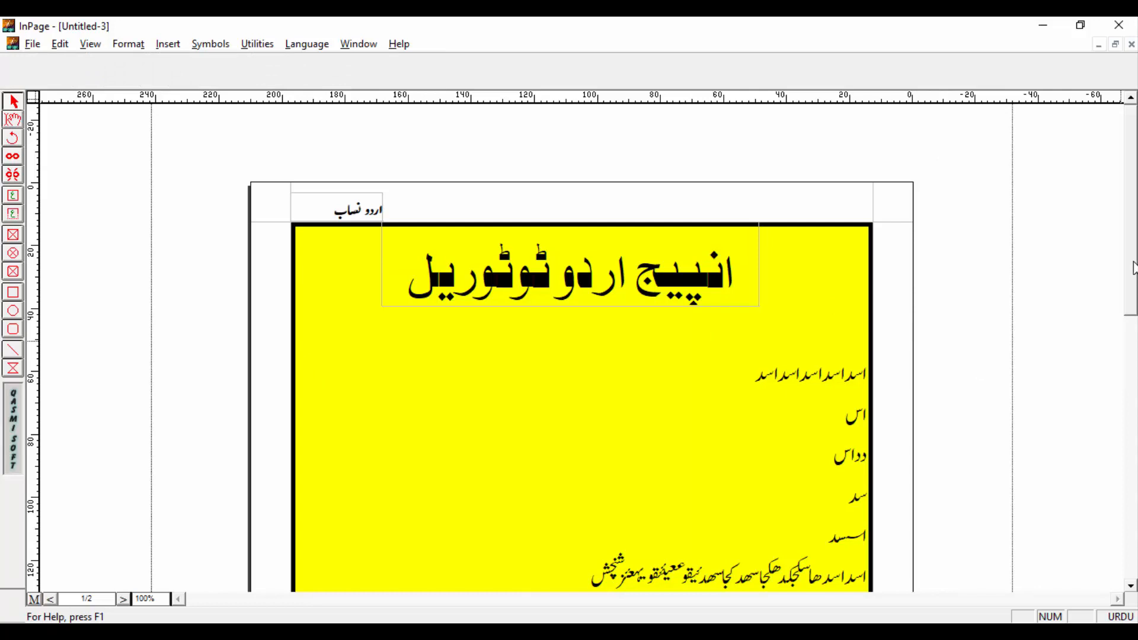
drag(1133, 268, 1134, 338)
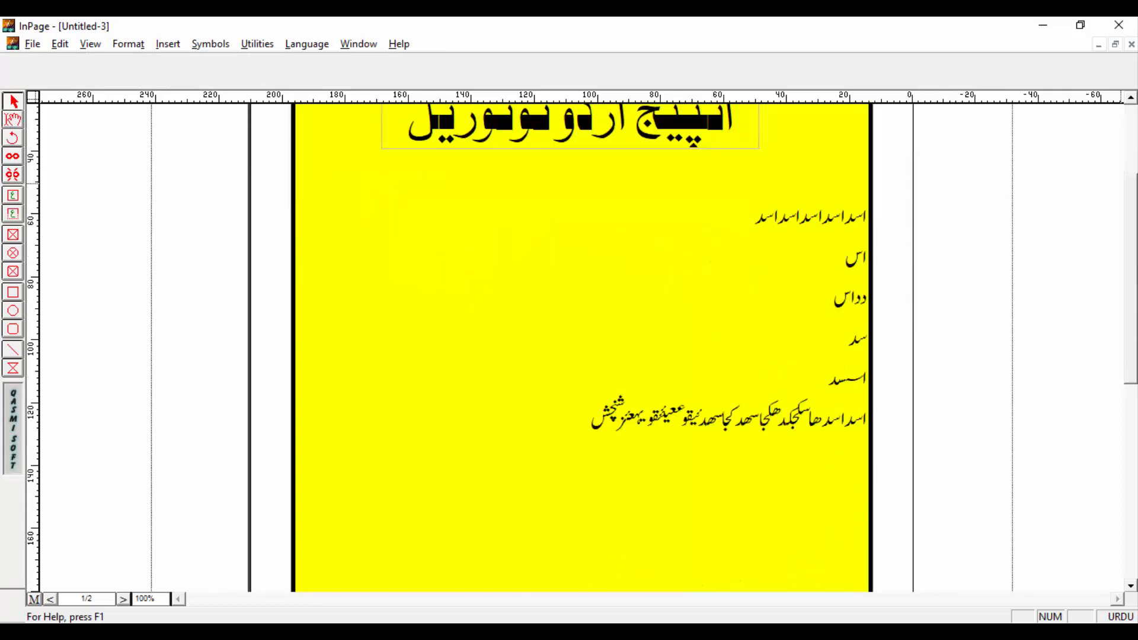
scroll(1133, 172, up, 3)
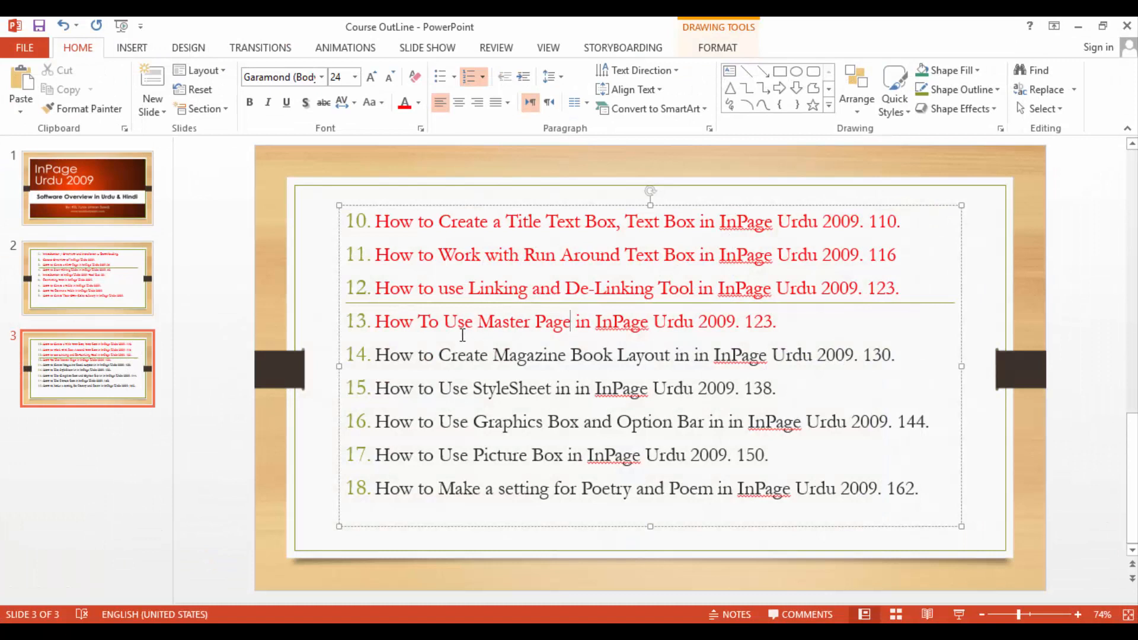
Switch to the PowerPoint course outline and highlight lesson 13 on the master page, followed by lesson 14 on magazine book layout.
drag(375, 322, 778, 323)
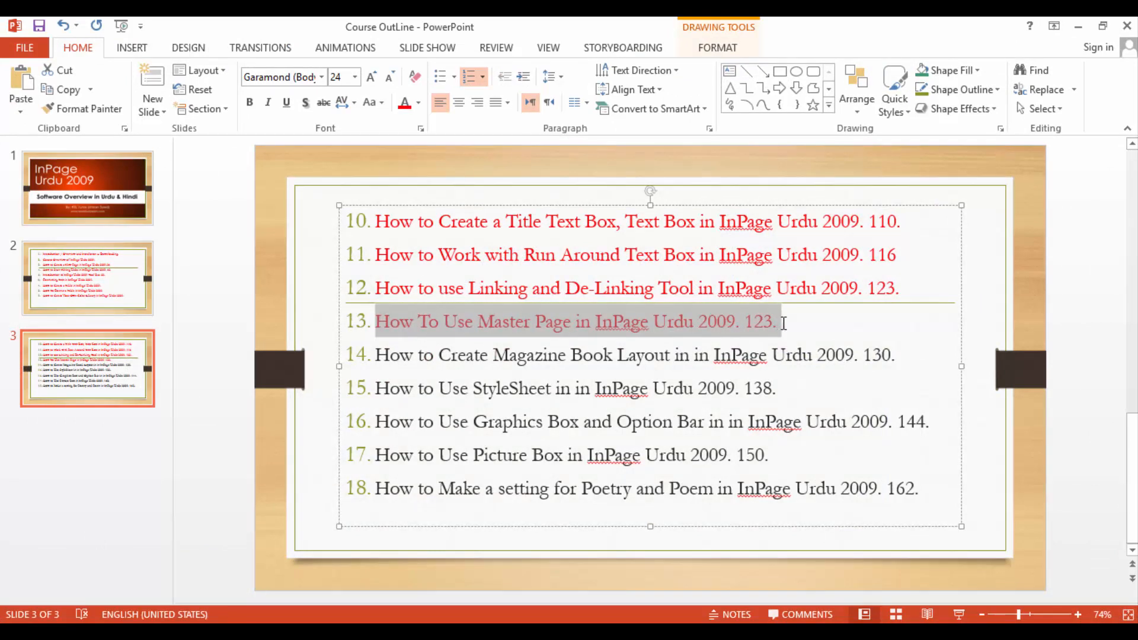
click(782, 323)
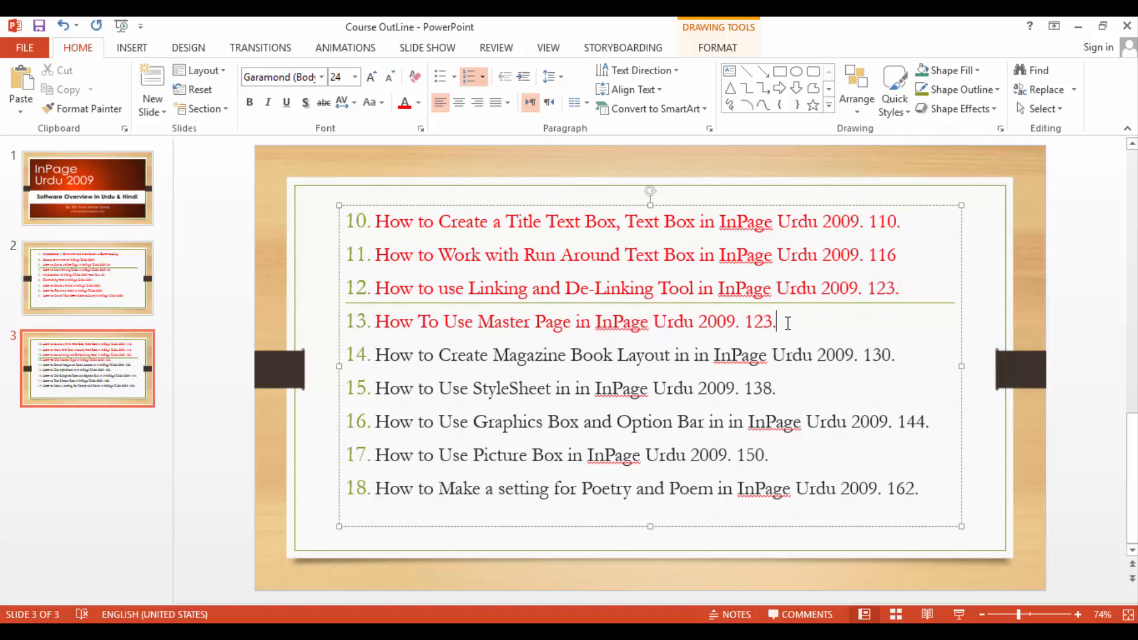
double_click(587, 356)
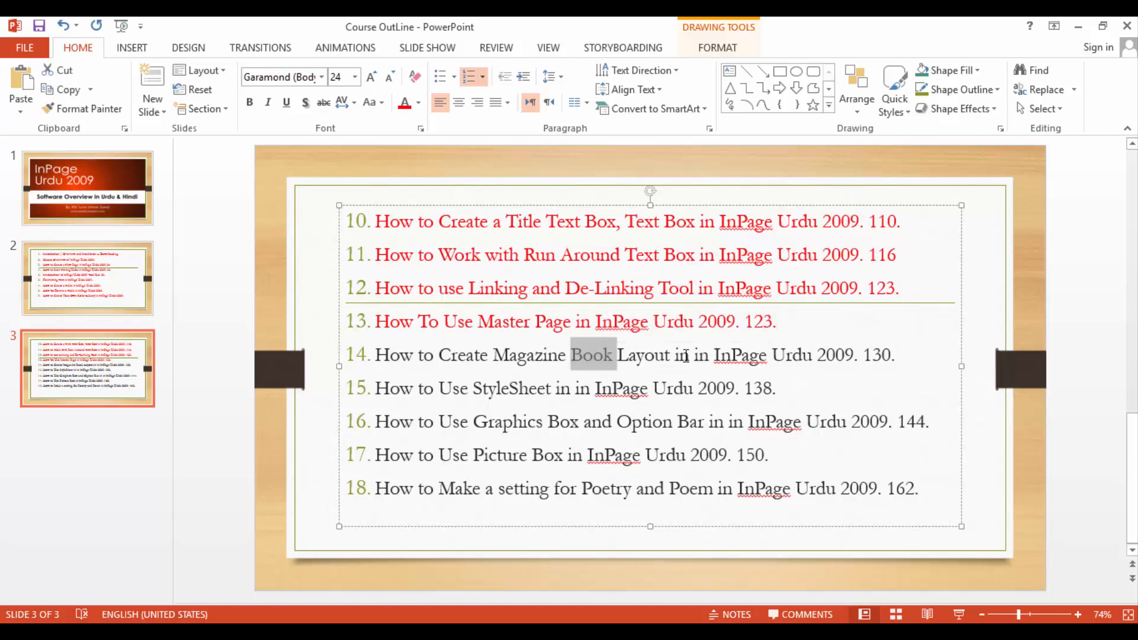
click(677, 355)
drag(375, 354, 900, 360)
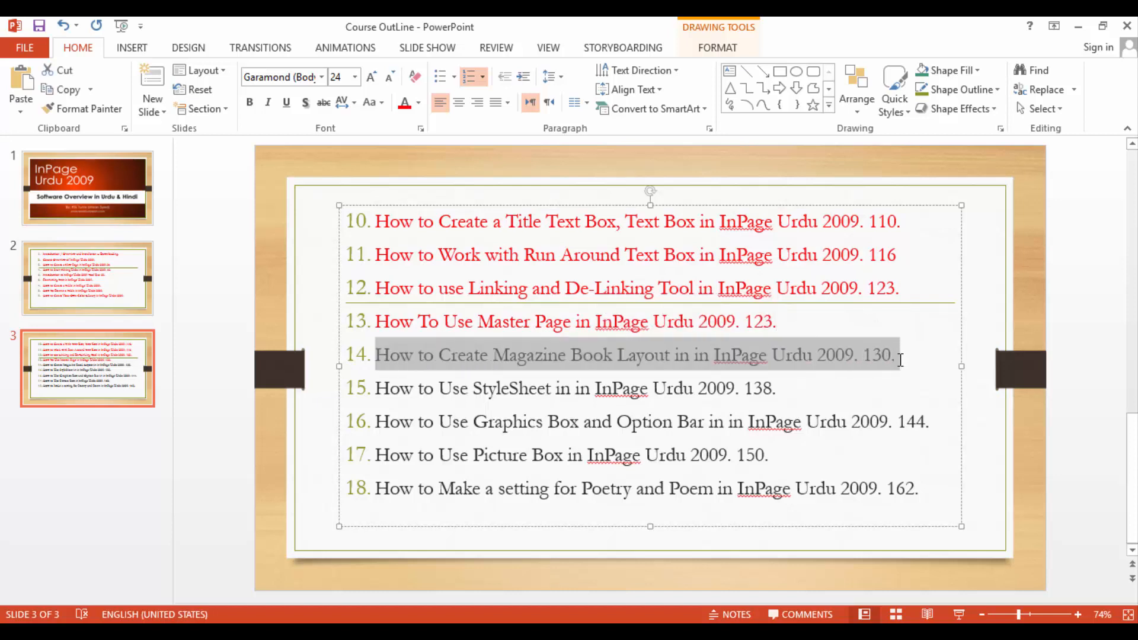